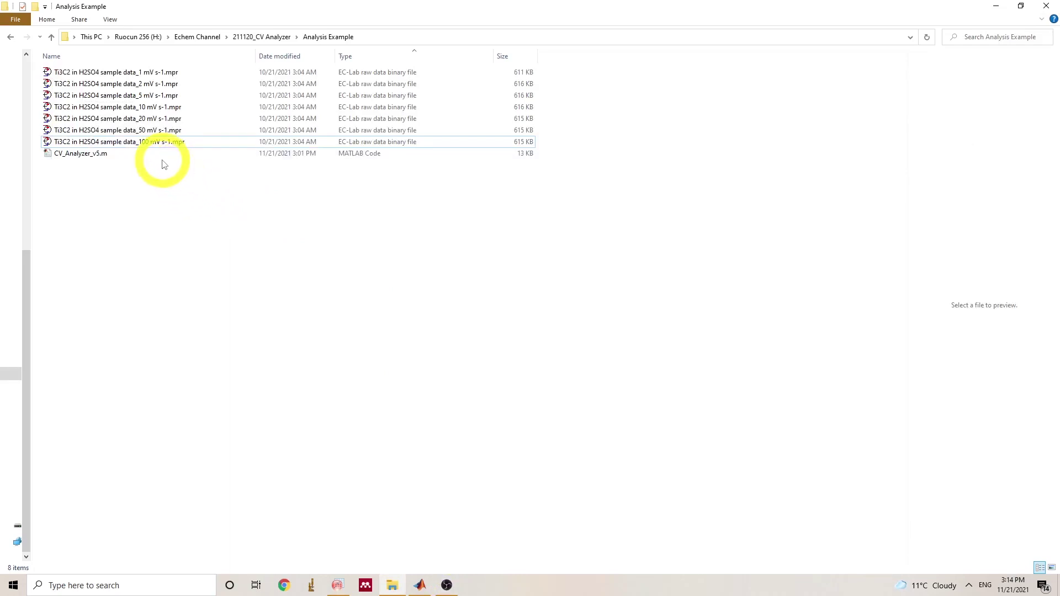
Open the 100 mV s-1 CV .mpr file from File Explorer in EC-Lab as I vs. Ewe
left_click(192, 143)
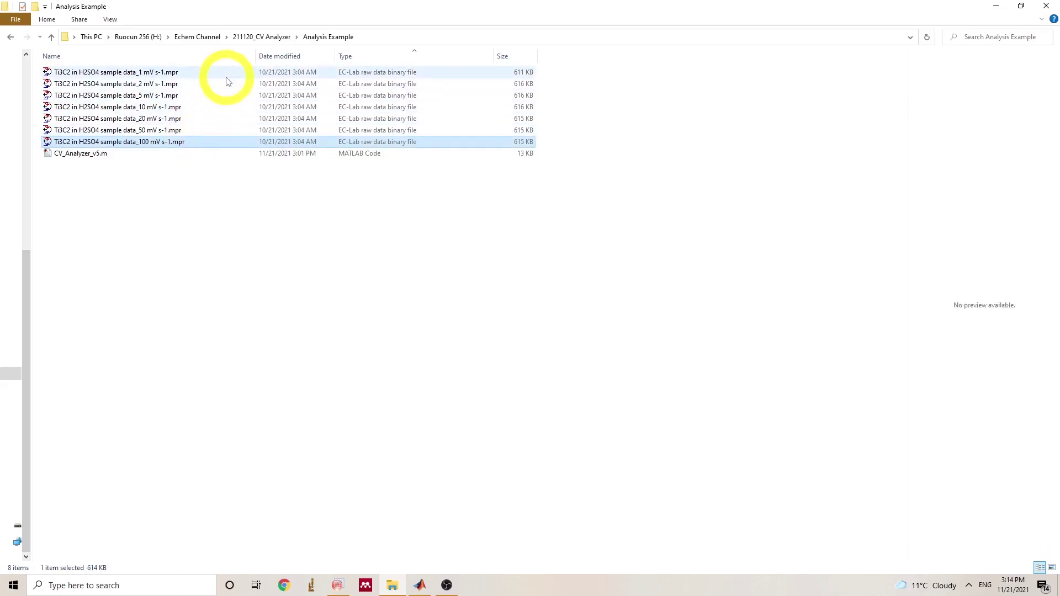
double_click(220, 143)
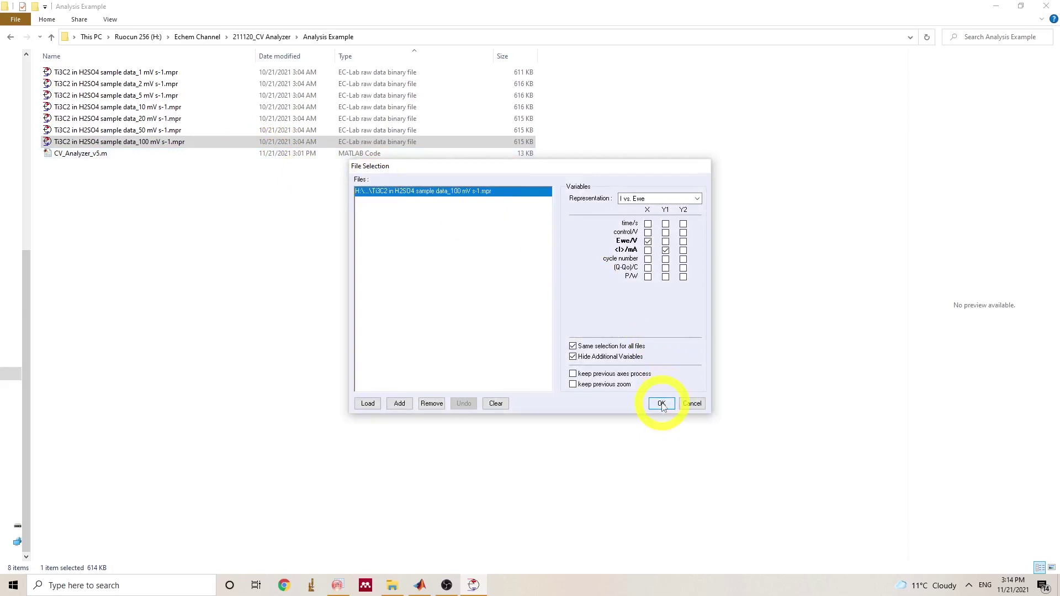
Confirm the I vs. Ewe load, then export all seven Ti3C2 .mpr files as text files
left_click(662, 405)
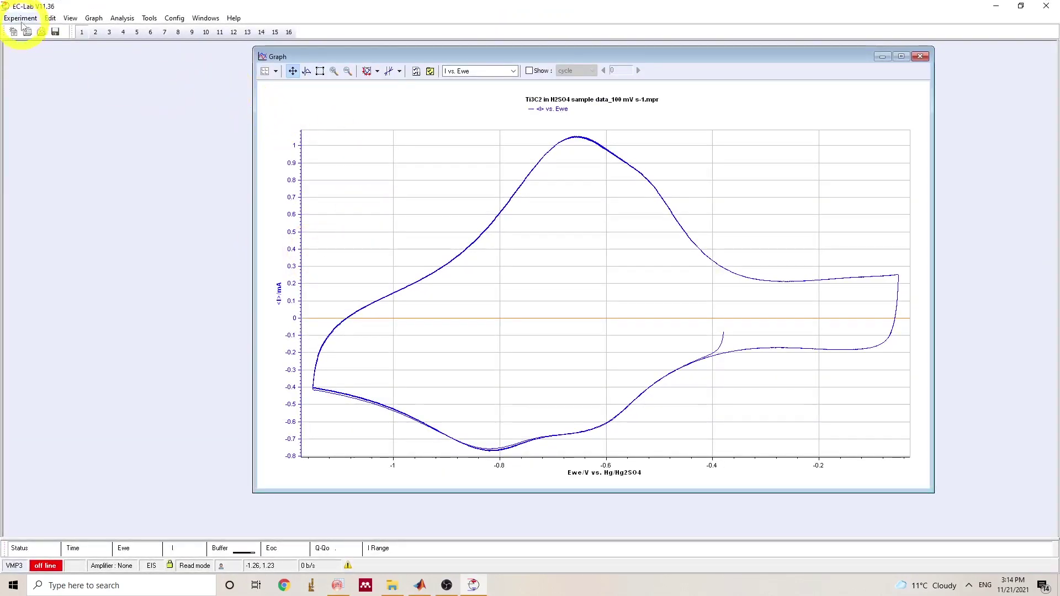
left_click(20, 17)
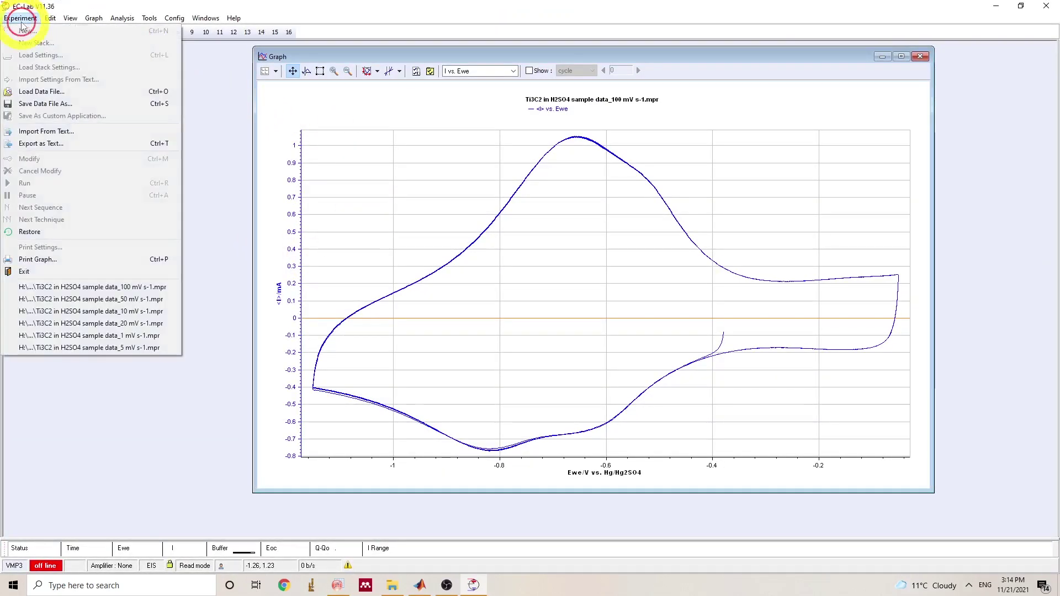
left_click(75, 145)
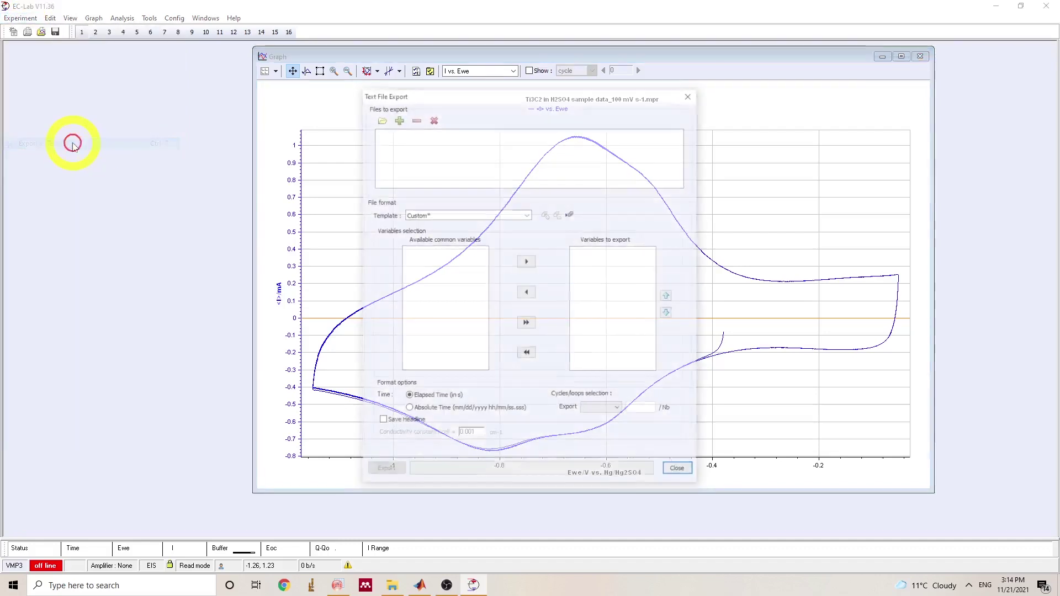
left_click(380, 119)
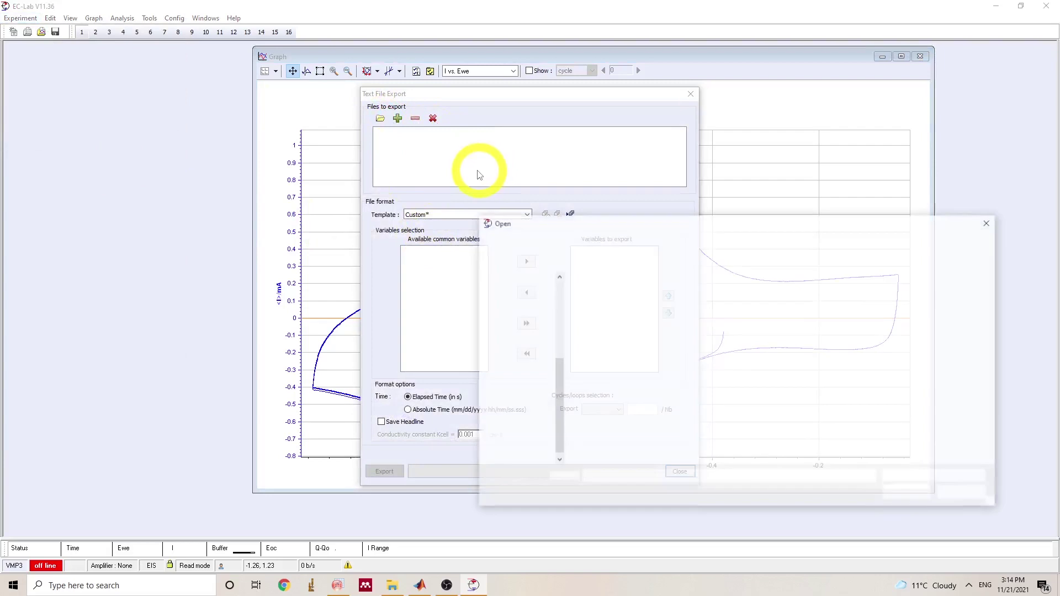
left_click_drag(686, 389, 674, 283)
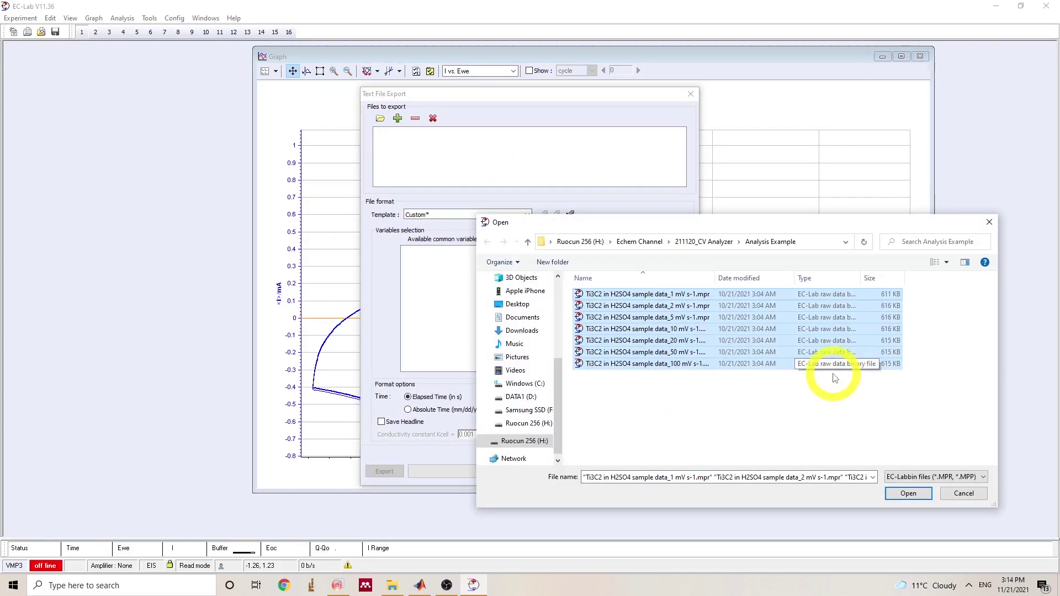
left_click(908, 493)
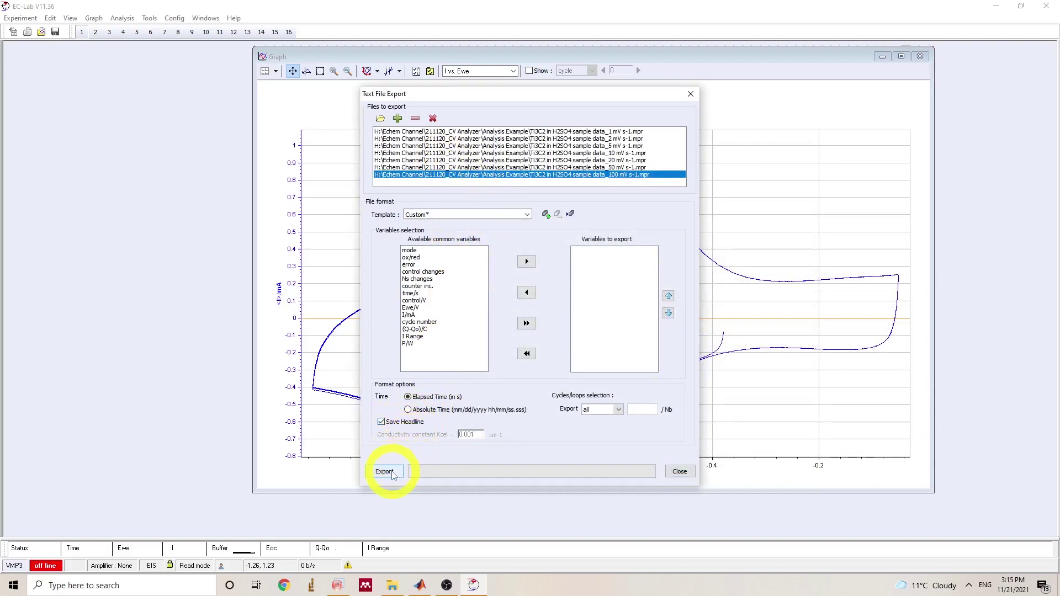
left_click(390, 473)
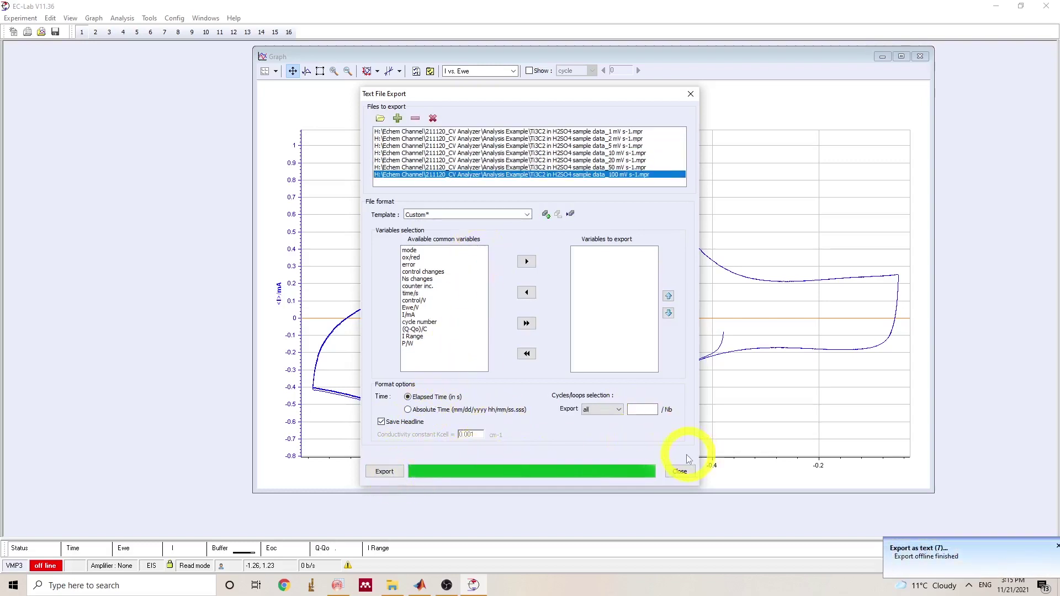
Close the export dialog and check the 1 mV .mpt file's data columns in Notepad
left_click(681, 471)
left_click(995, 6)
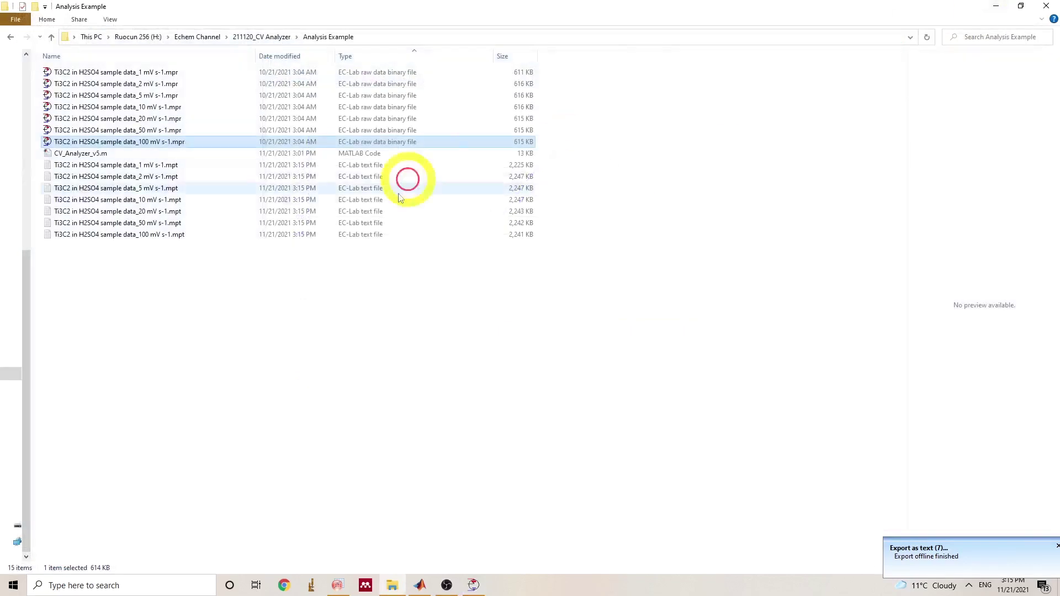
left_click(251, 236)
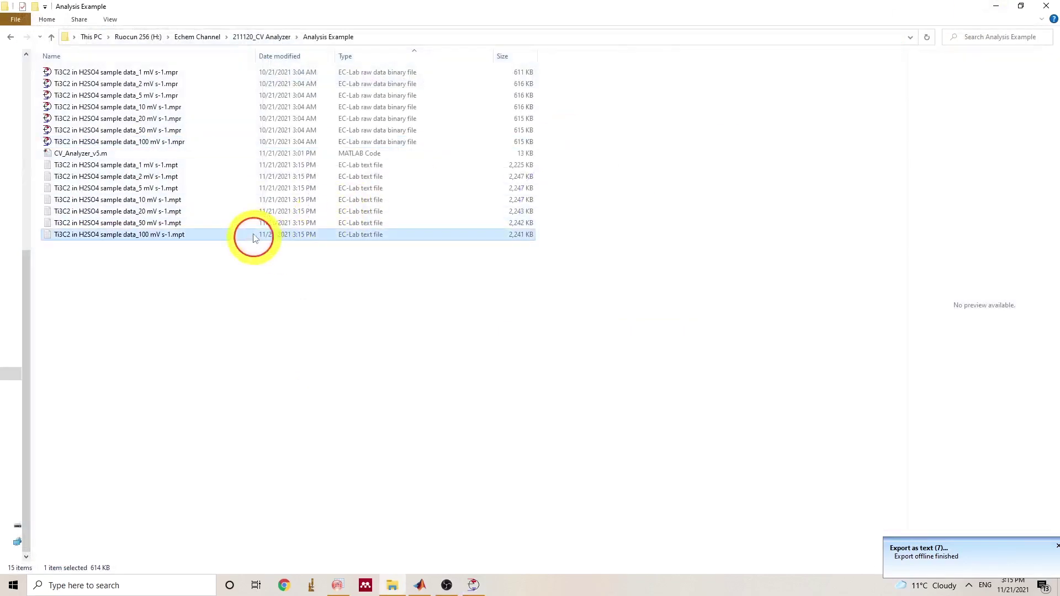
double_click(220, 166)
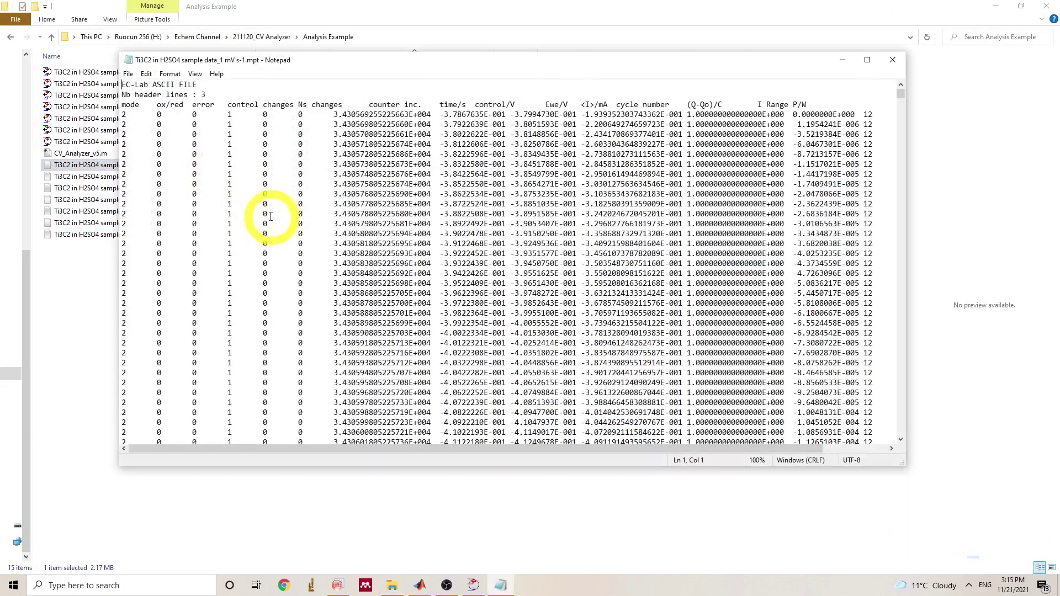
scroll(495, 258, "down", 10)
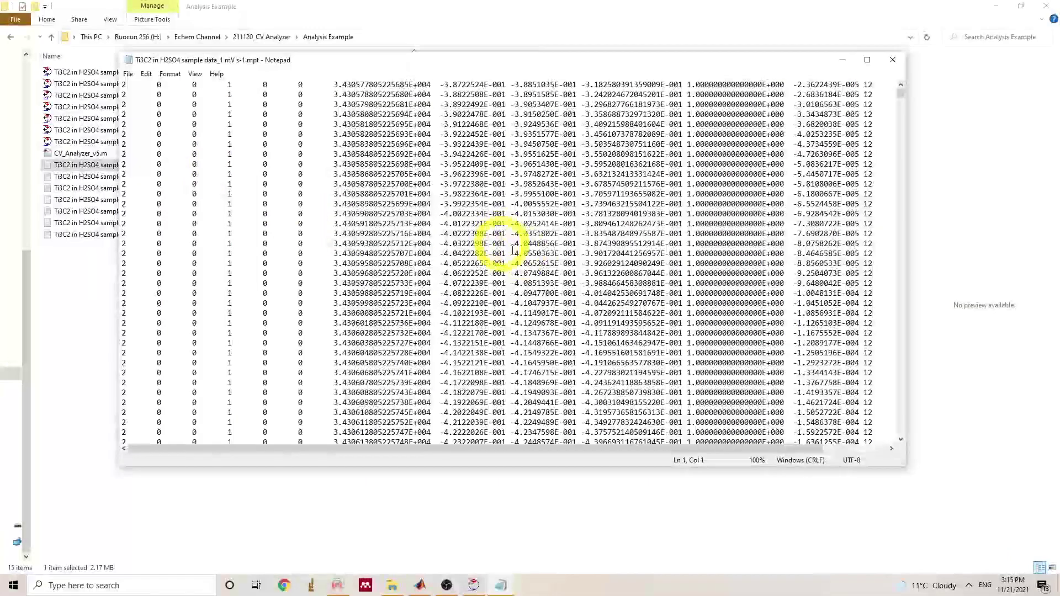
scroll(486, 238, "up", 10)
left_click(893, 60)
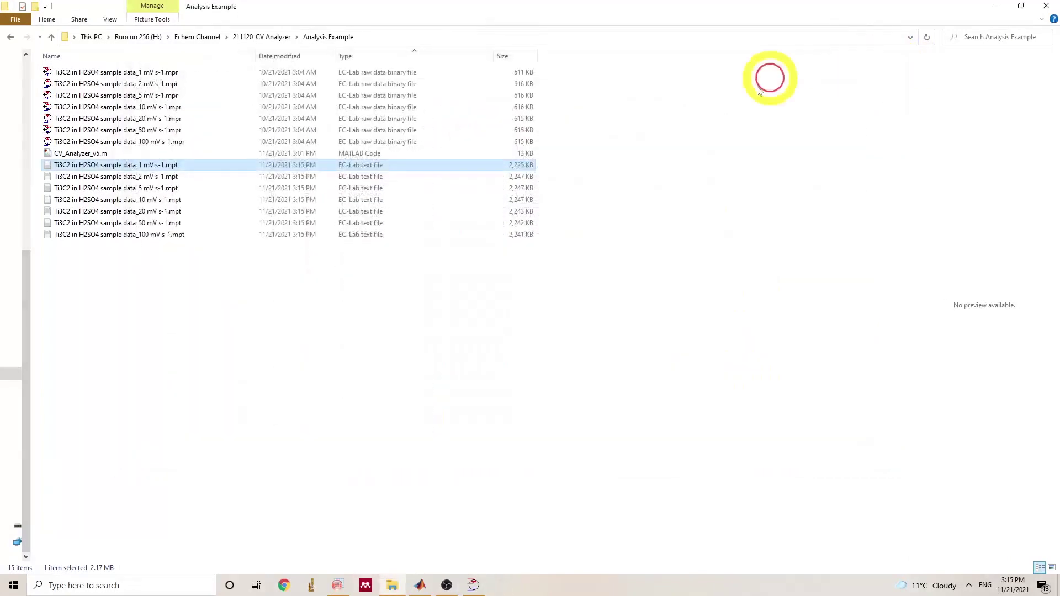
Open CV_Analyzer_v5.m and check the mass 0.041/1000 and molecular weight 167.62 values
double_click(147, 153)
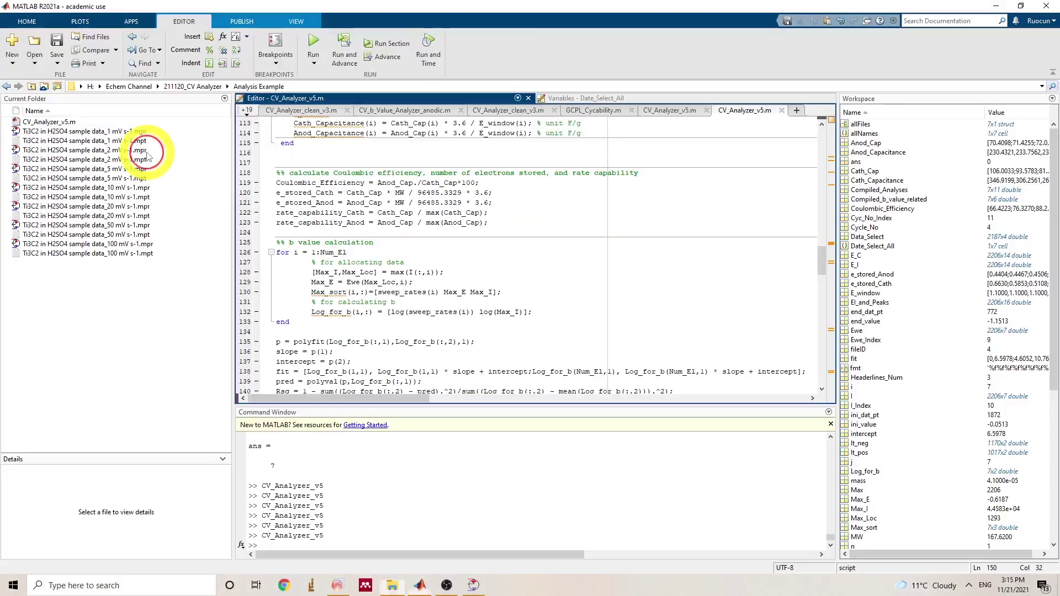
scroll(493, 216, "up", 20)
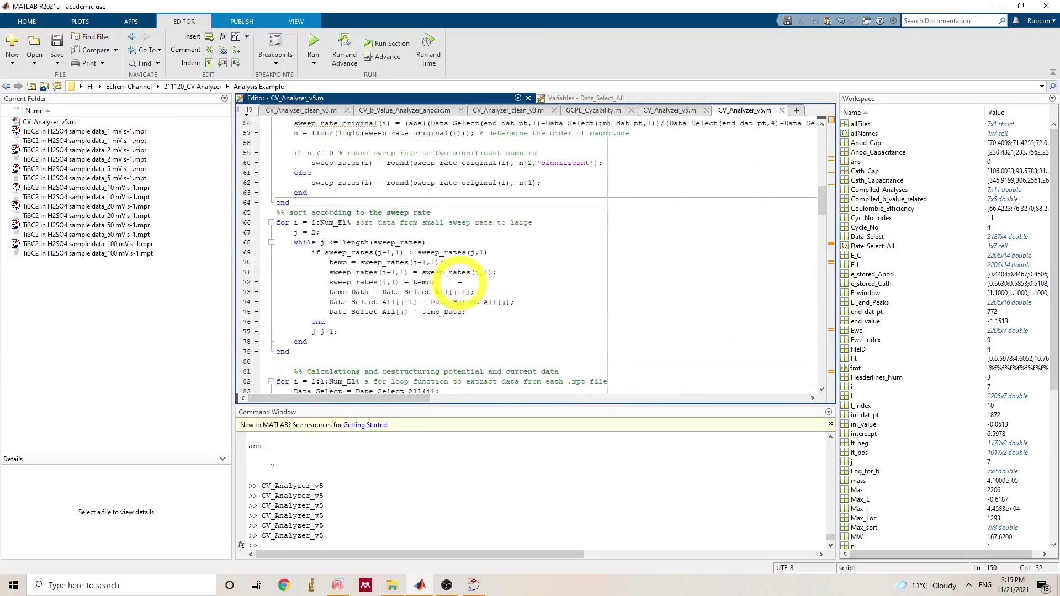
scroll(459, 256, "up", 2)
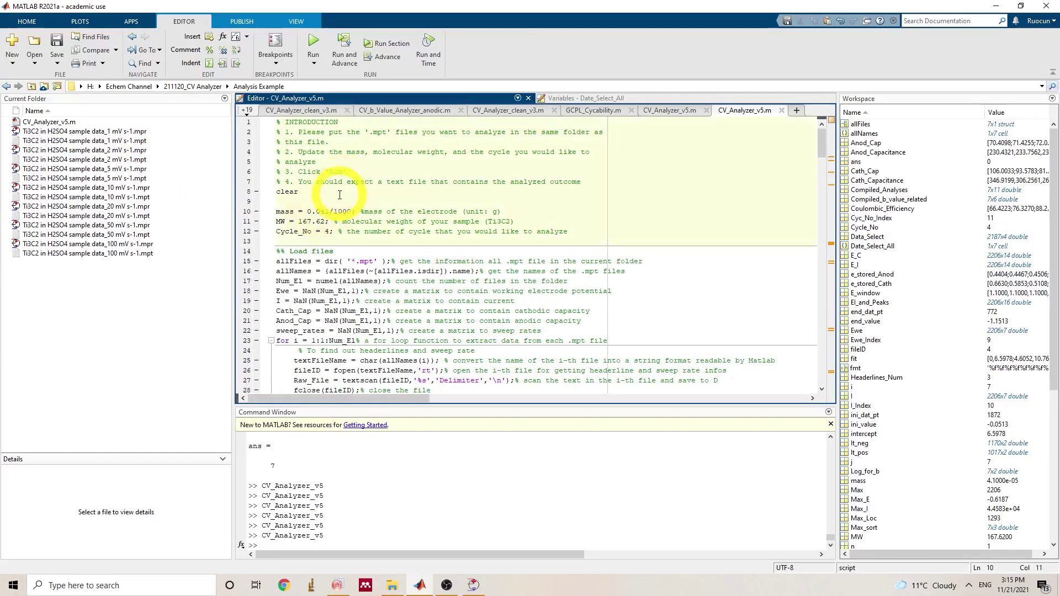
left_click(321, 211)
left_click(316, 212)
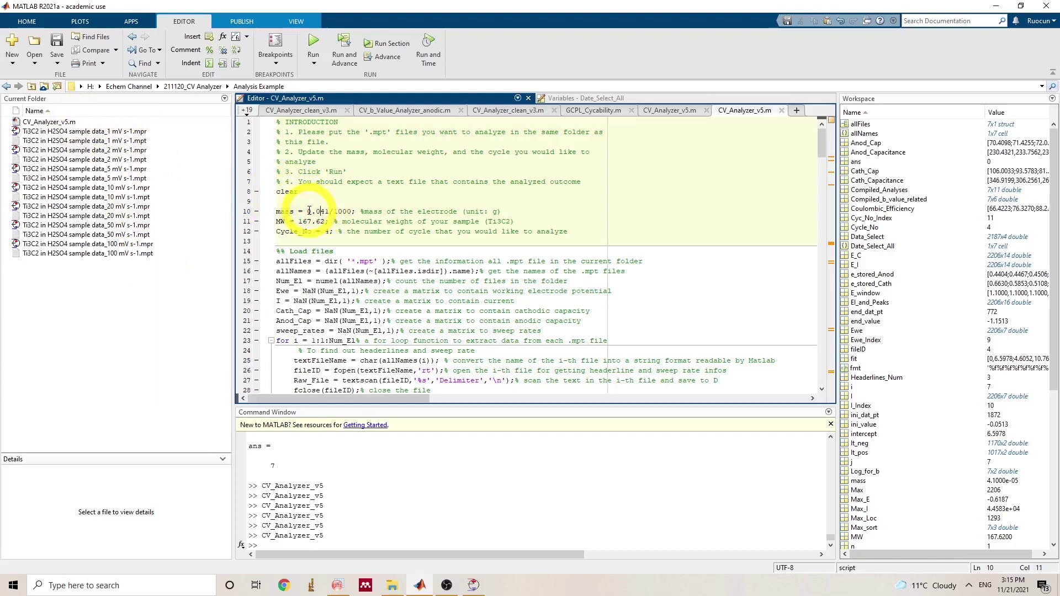
left_click_drag(308, 211, 338, 212)
left_click(314, 221)
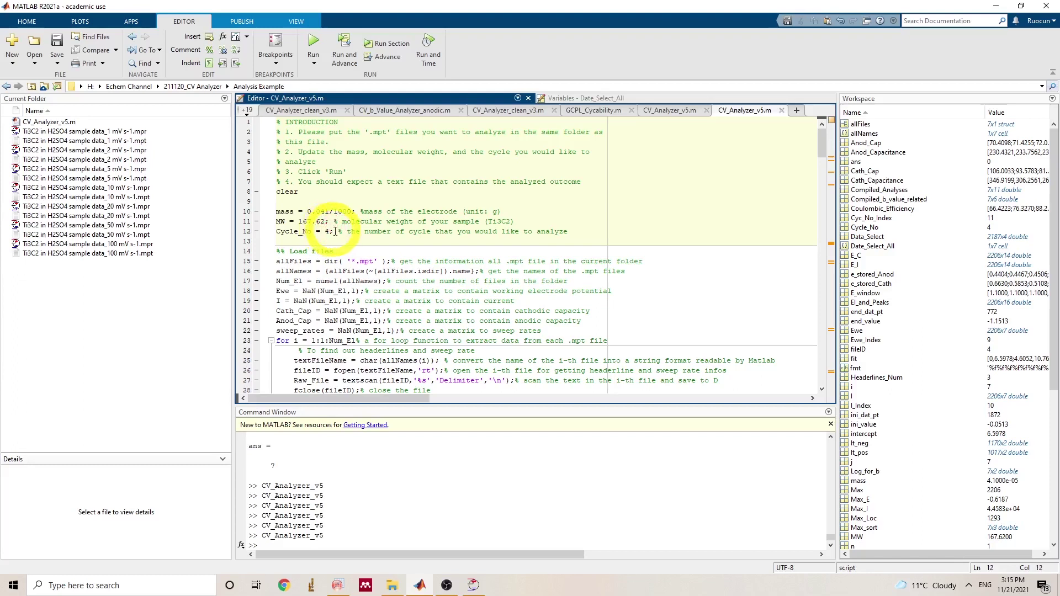
In EC-Lab, show the CV curve one cycle at a time at cycle 4 to confirm Cycle_No 4
left_click(472, 586)
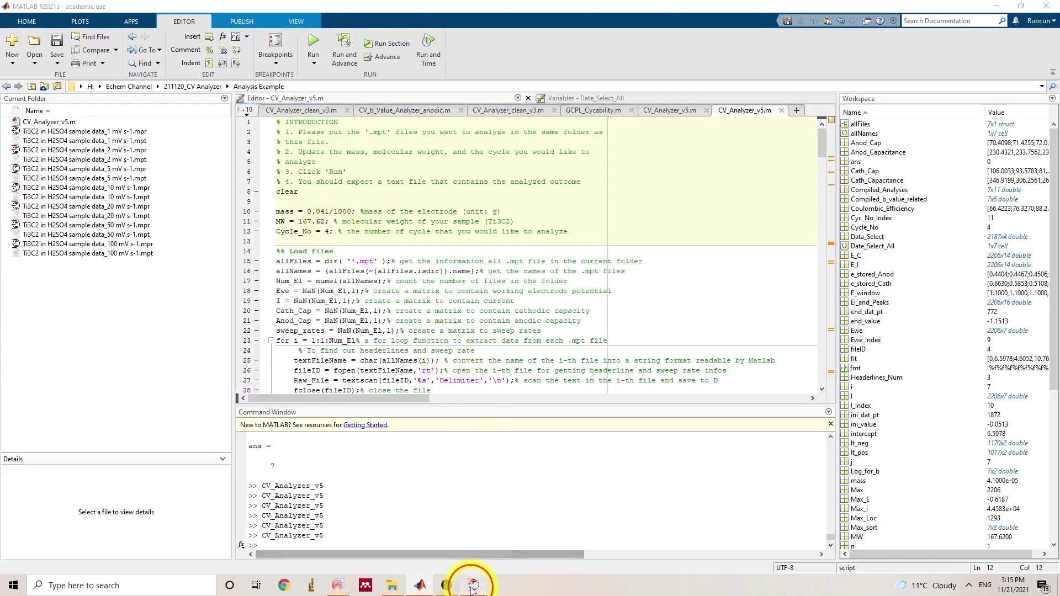
left_click(539, 71)
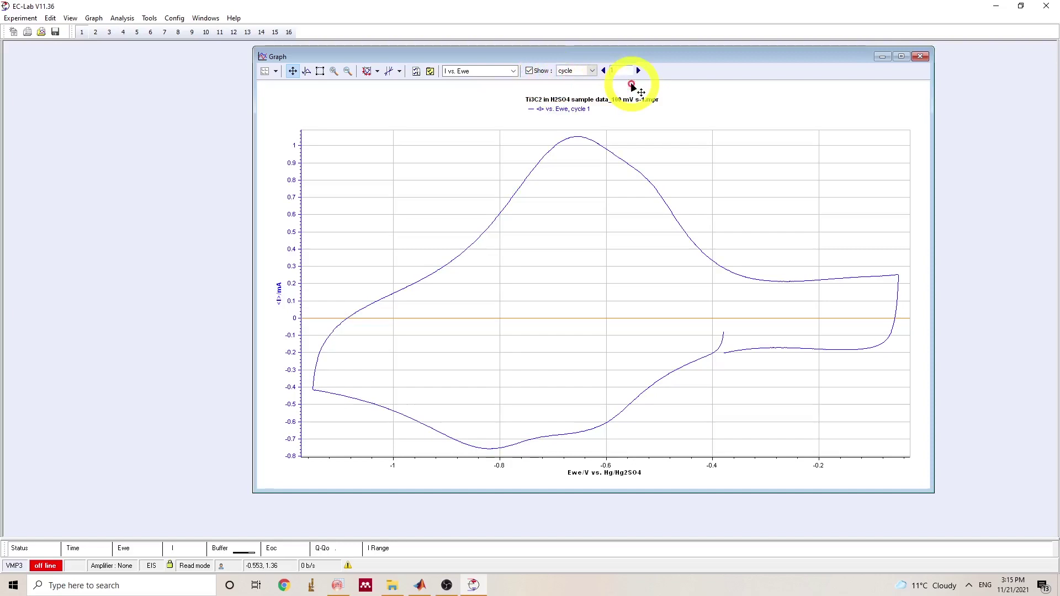
left_click(639, 71)
left_click(638, 71)
left_click(638, 71)
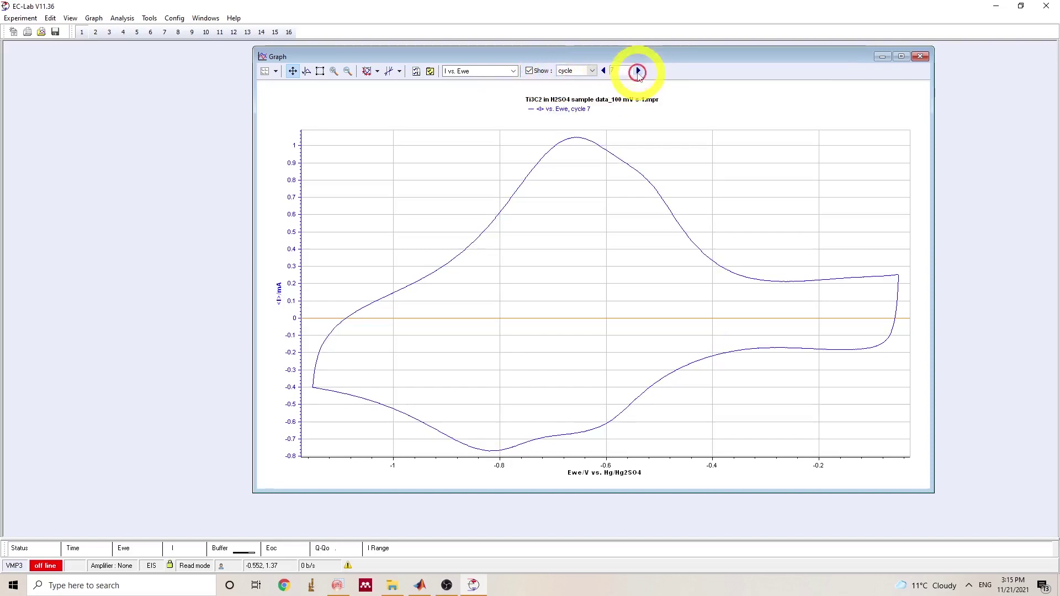
left_click(996, 6)
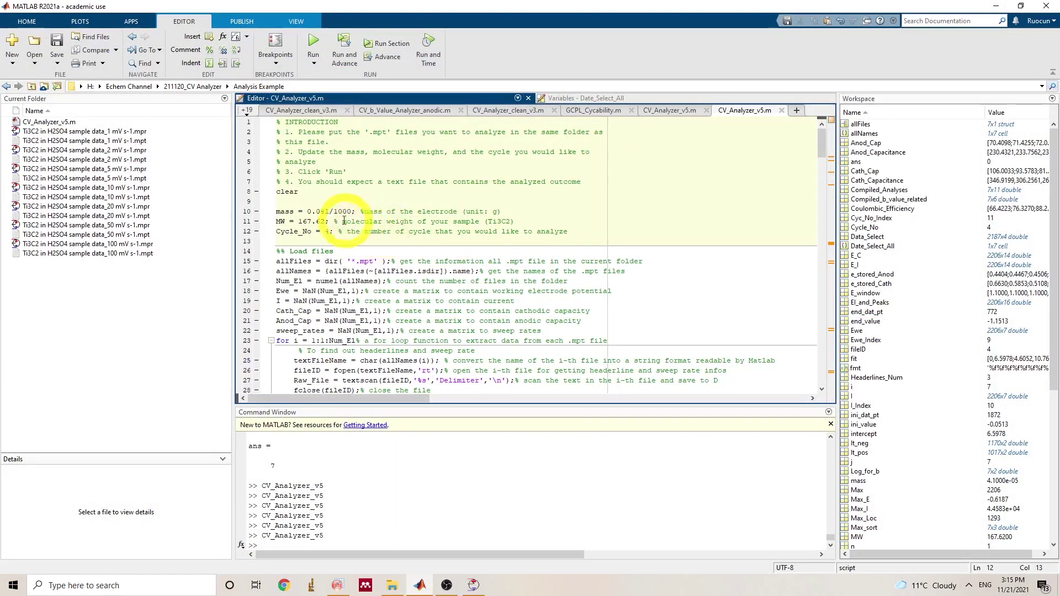
Run CV_Analyzer_v5 and select the four new result .txt files in the folder
left_click(313, 42)
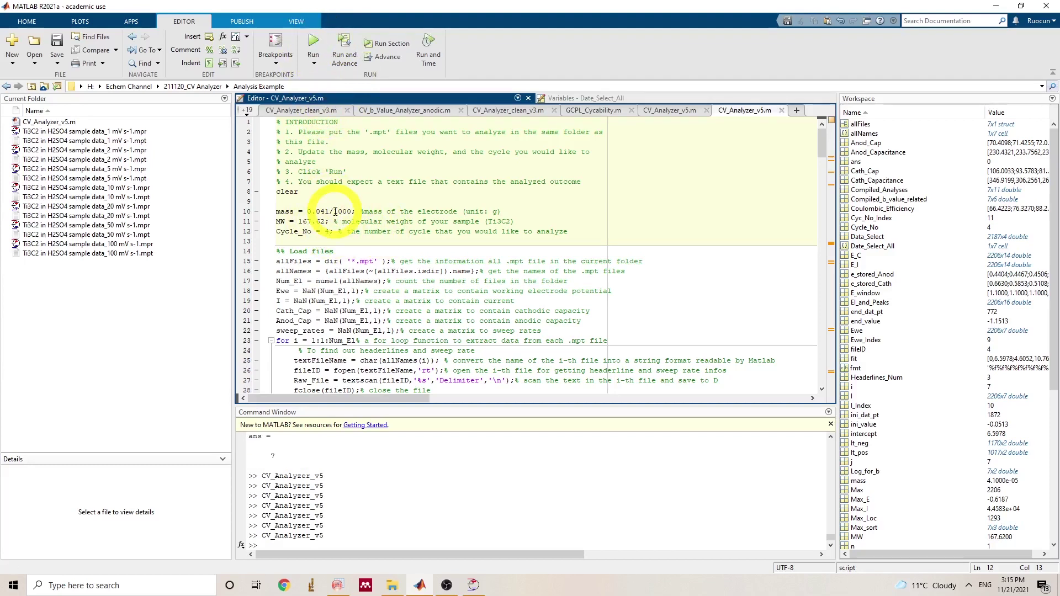
left_click(992, 6)
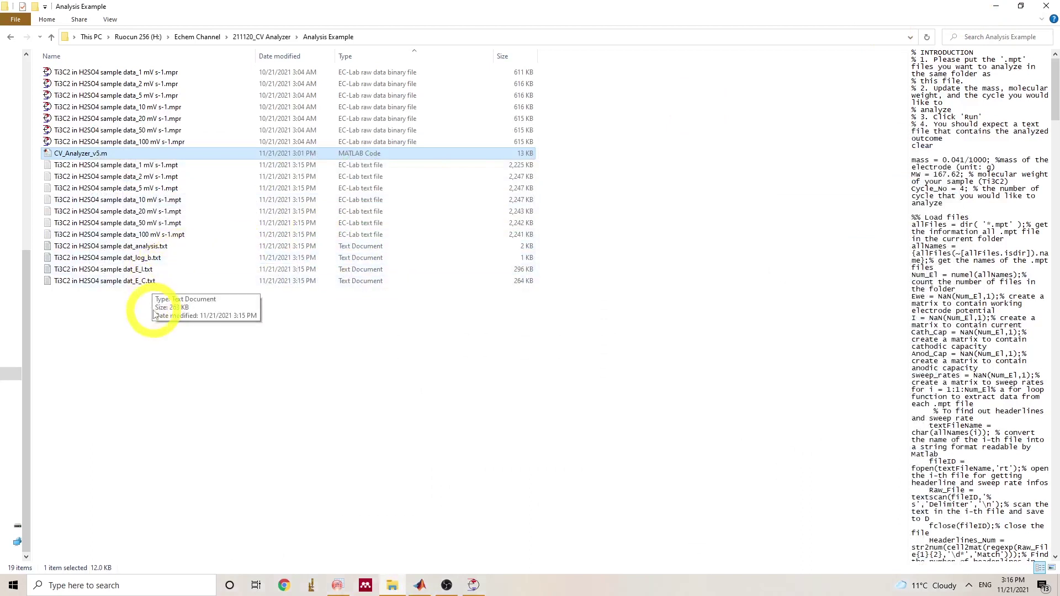
left_click_drag(262, 331, 257, 246)
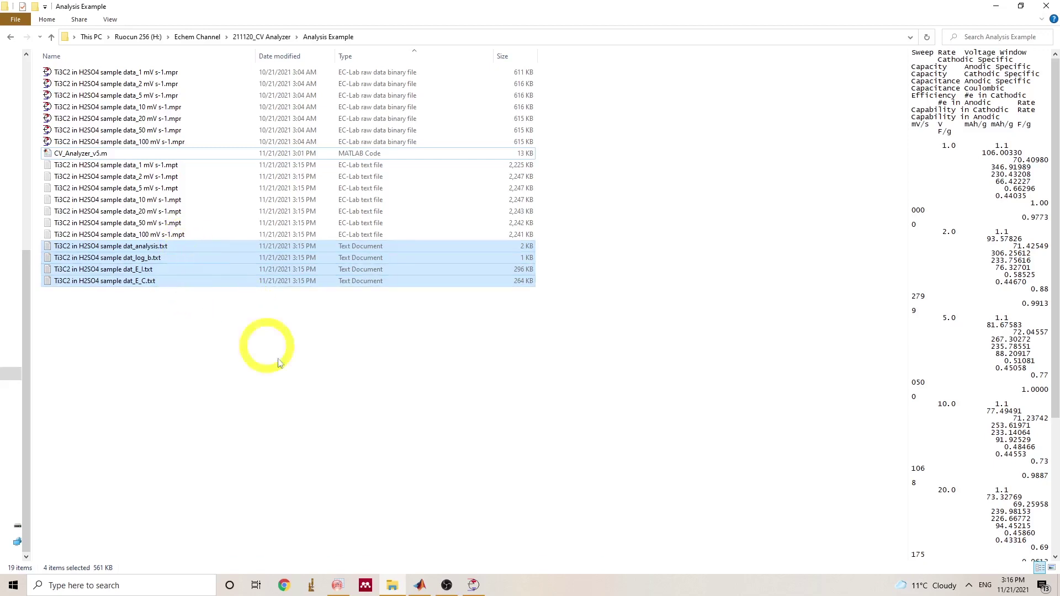
left_click(251, 337)
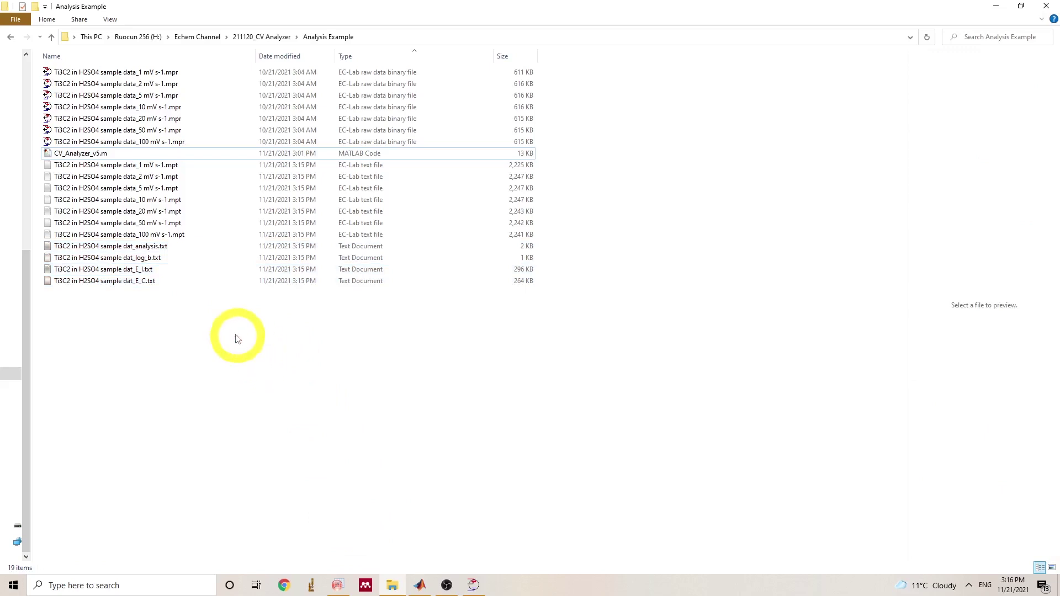
left_click_drag(237, 336, 238, 280)
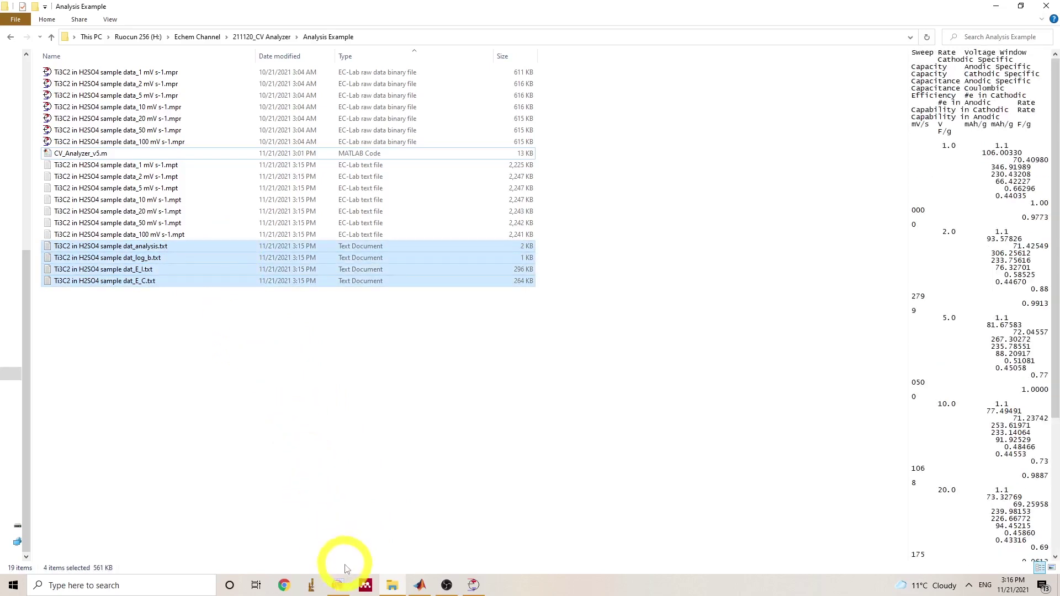
Drag the four analyzer result text files into Origin 2018 to import them
left_click(337, 583)
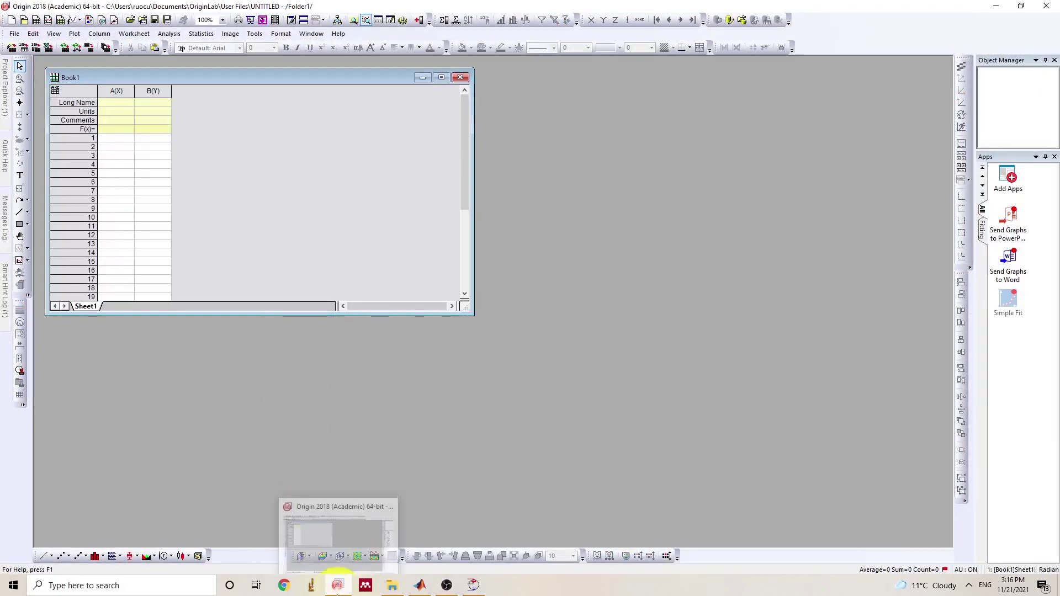
left_click(338, 585)
left_click_drag(169, 270, 356, 420)
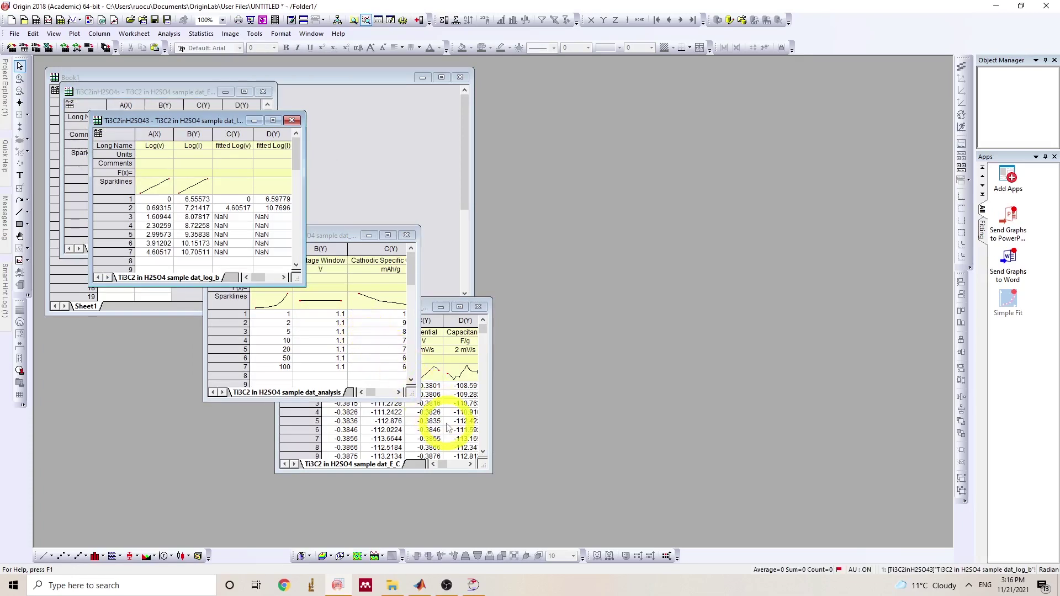
Move the analysis and log worksheets aside and widen the E_I and E_C worksheets
left_click_drag(334, 228, 691, 150)
left_click_drag(239, 119, 718, 312)
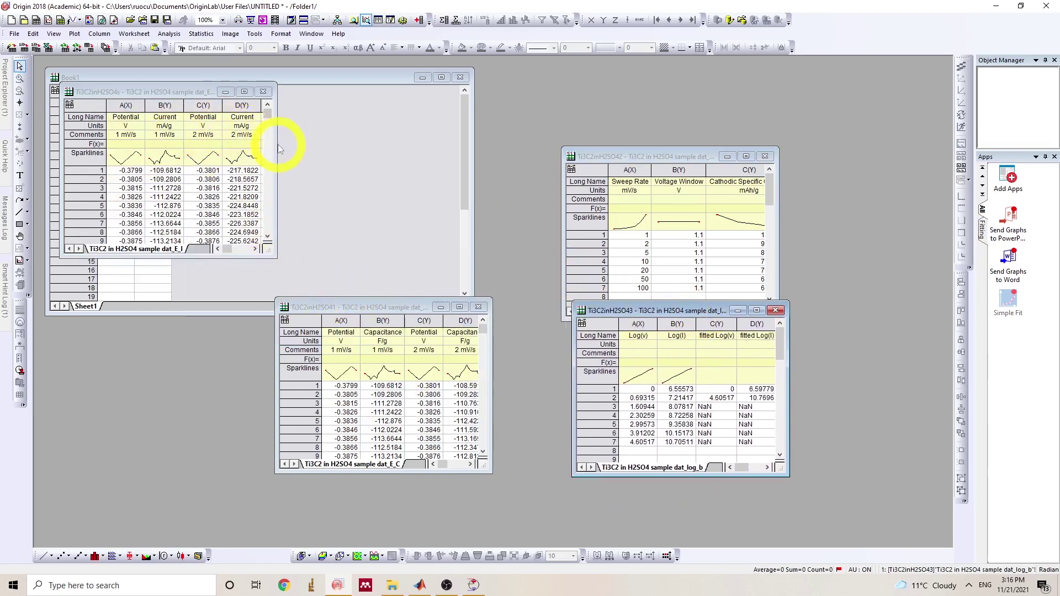
left_click_drag(276, 145, 458, 147)
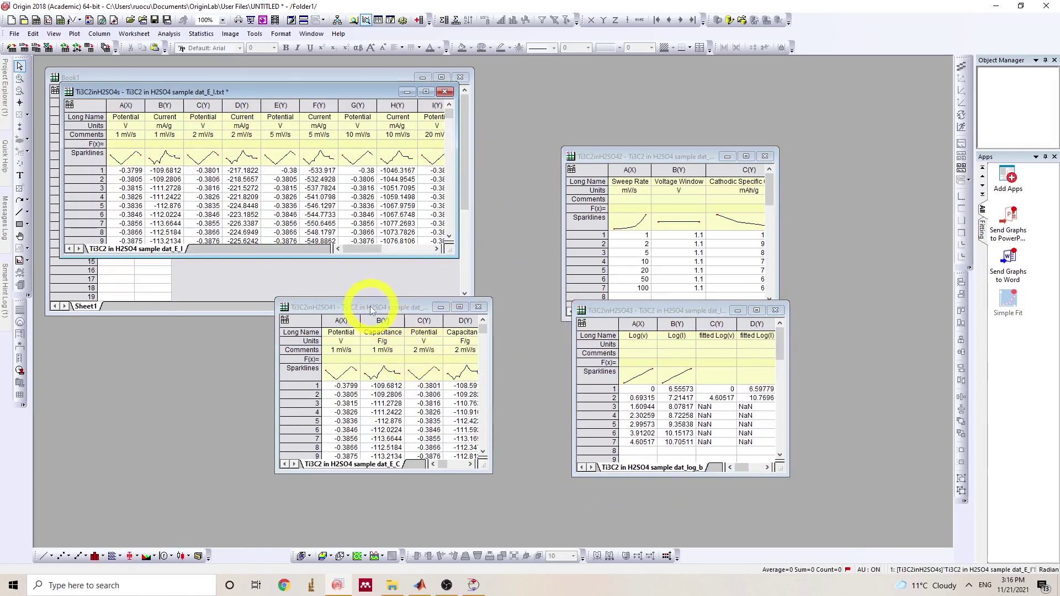
left_click_drag(371, 306, 218, 313)
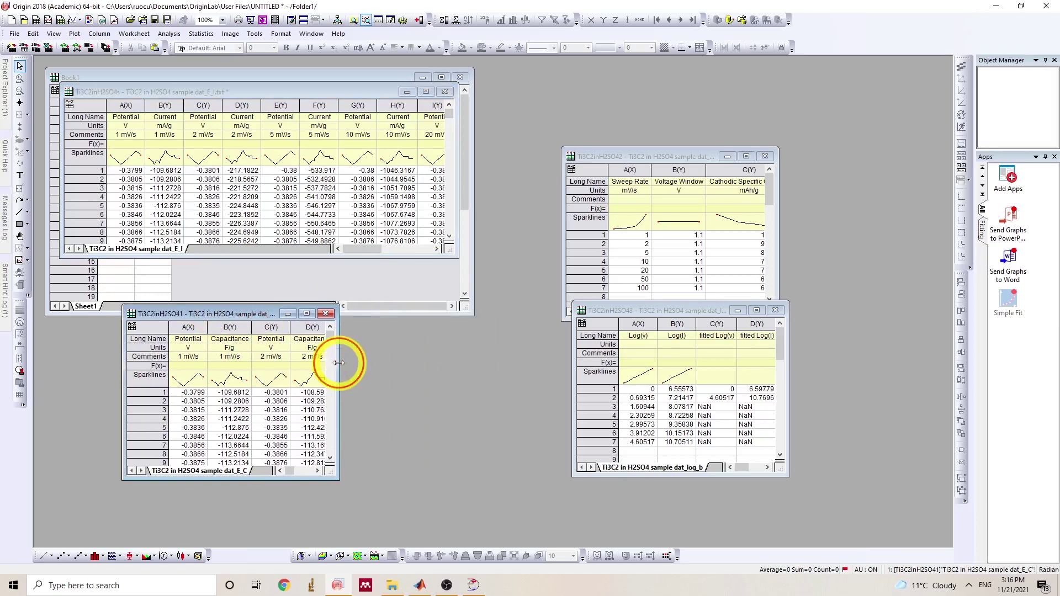
left_click_drag(339, 362, 538, 363)
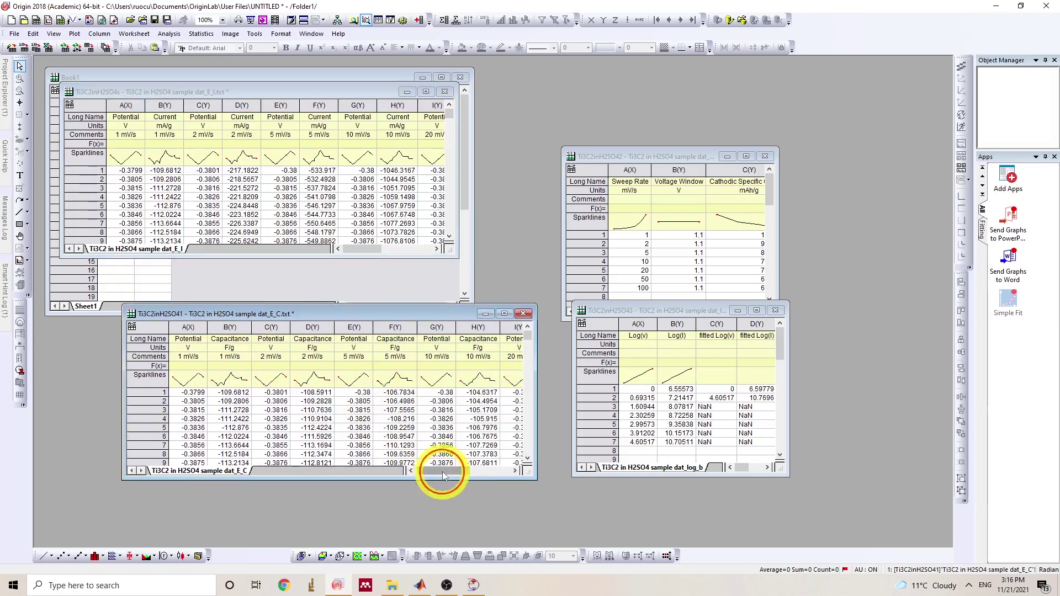
mouse_move(443, 473)
left_mouse_down()
mouse_move(480, 469)
mouse_move(436, 469)
left_mouse_up()
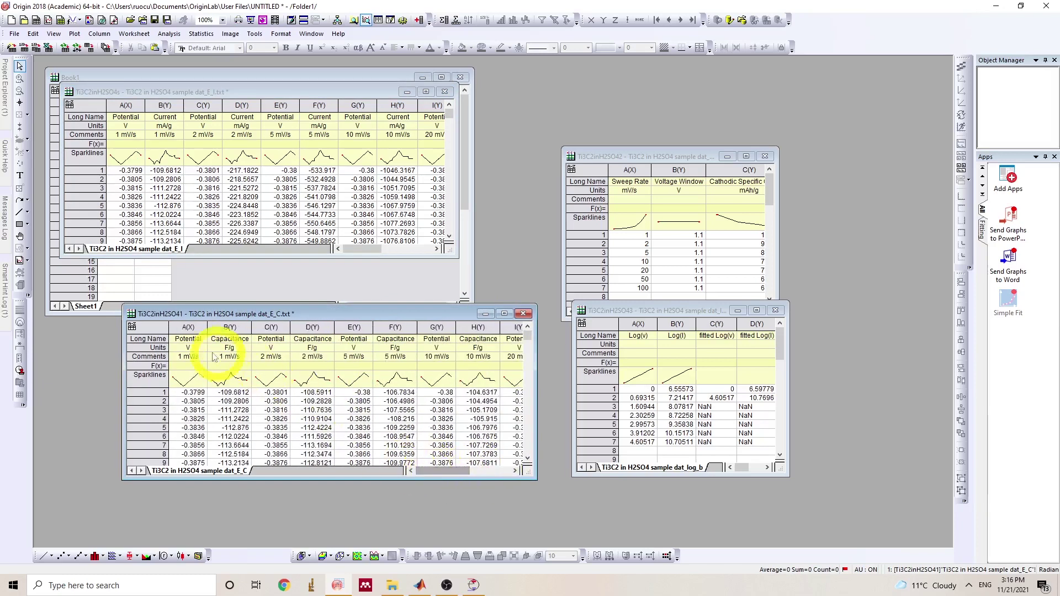
Select potential column C and widen the E_C worksheet to reveal columns J to N
left_click(195, 342)
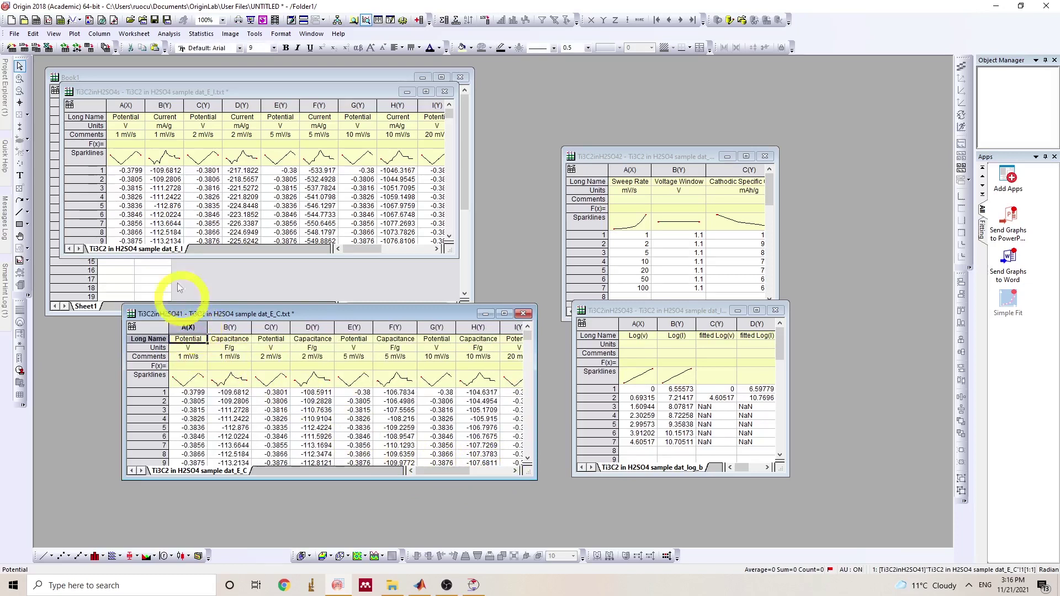
left_click(193, 327)
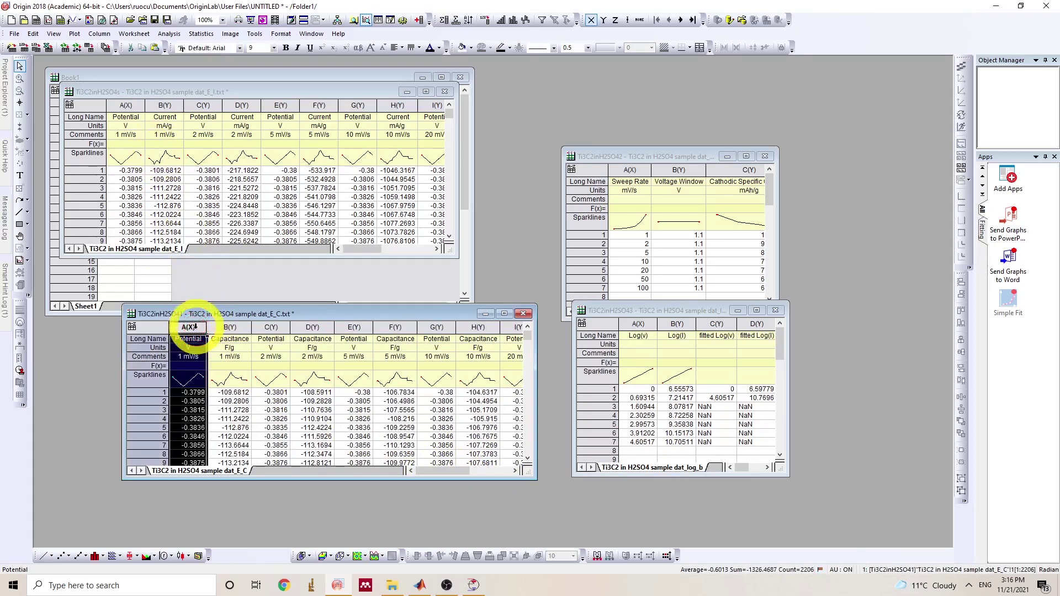
left_click(220, 349)
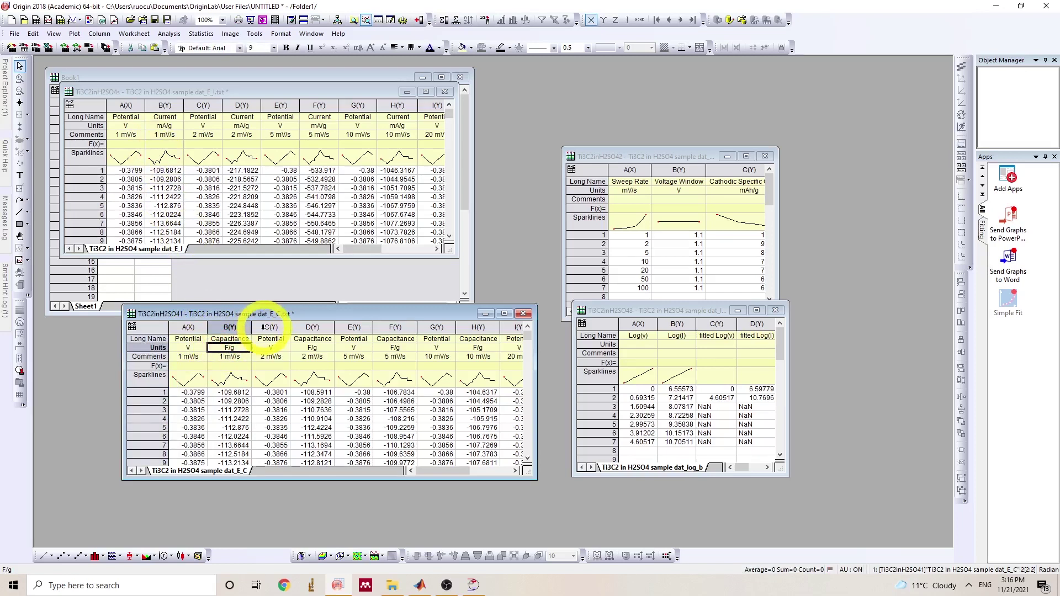
left_click(270, 327)
left_click_drag(535, 365, 841, 352)
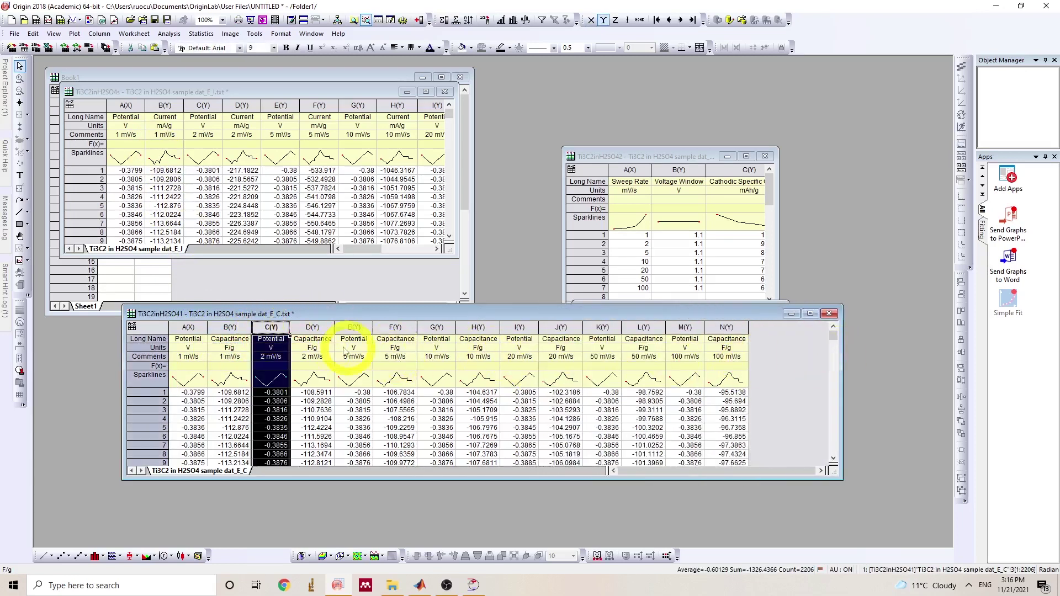
Set potential columns C, E, G, I, K and M as X, then select columns A–N
left_click(354, 327, "ctrl")
left_click(436, 327, "ctrl")
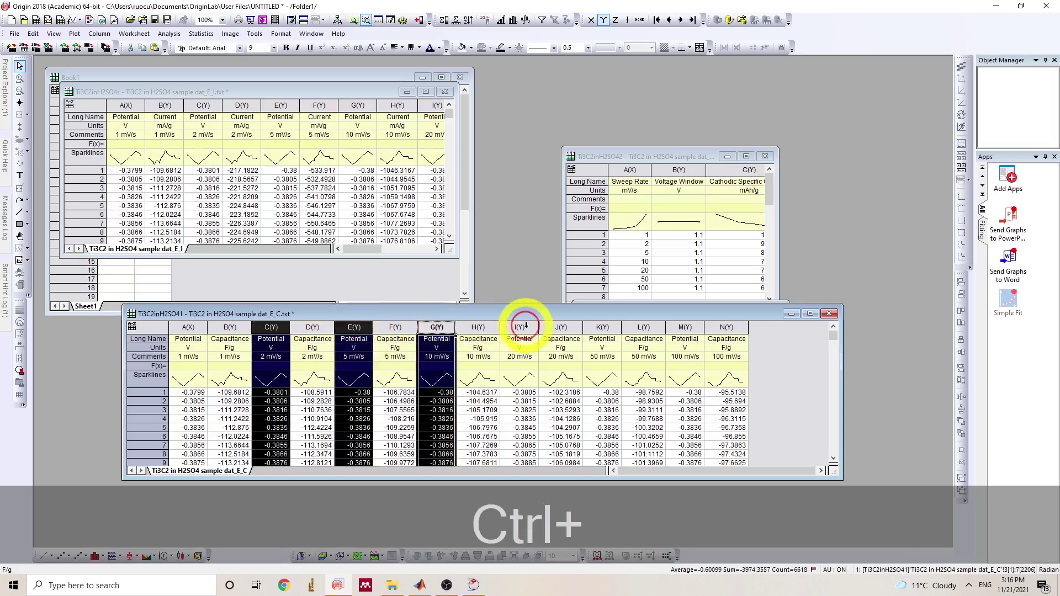
left_click(520, 327, "ctrl")
left_click(602, 328, "ctrl")
left_click(684, 327, "ctrl")
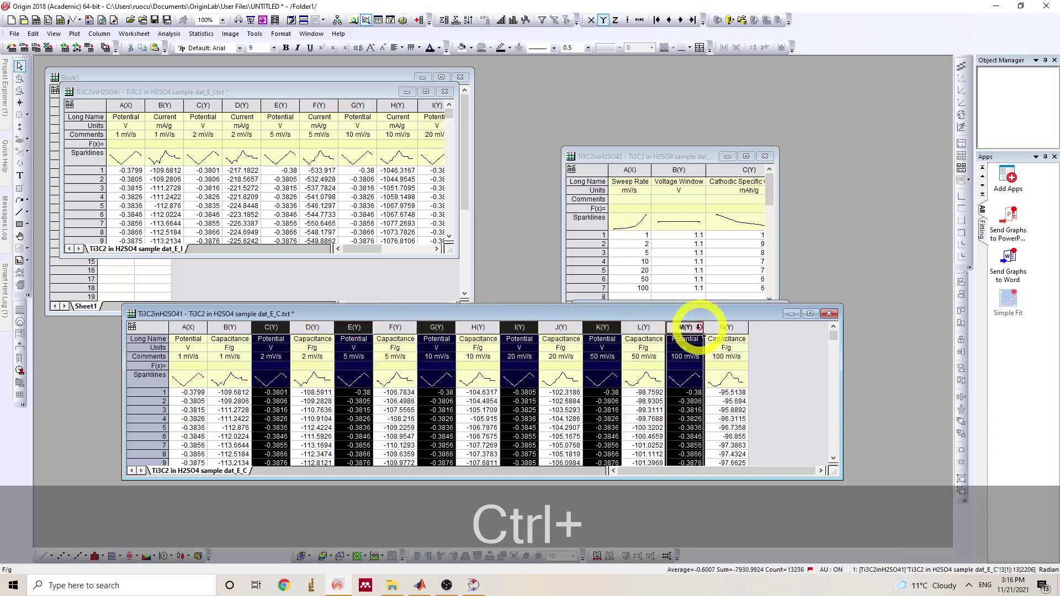
right_click(685, 327)
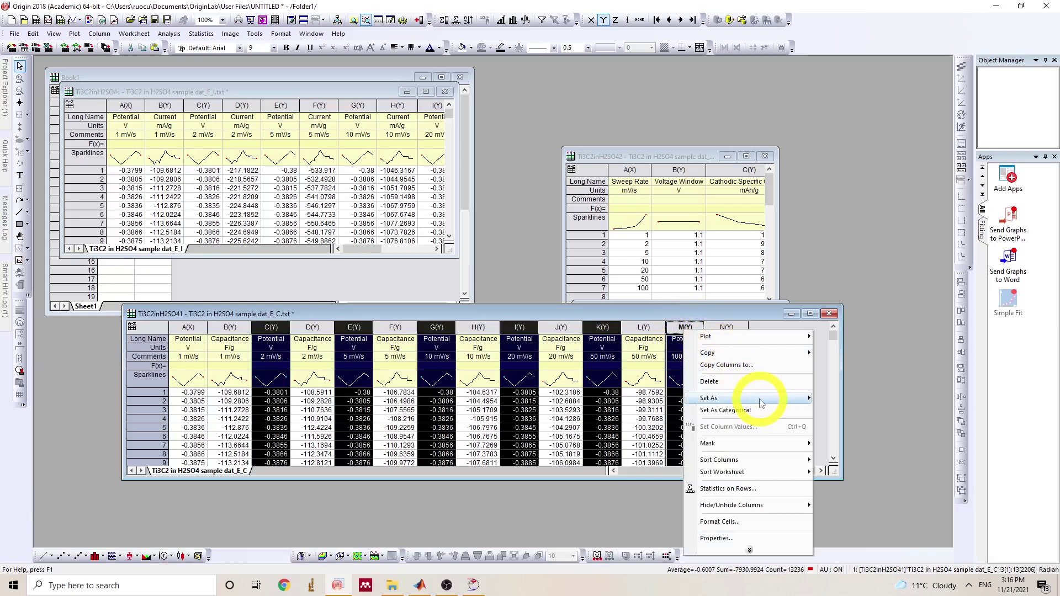
mouse_move(790, 403)
left_click(831, 398)
left_click_drag(727, 327, 187, 327)
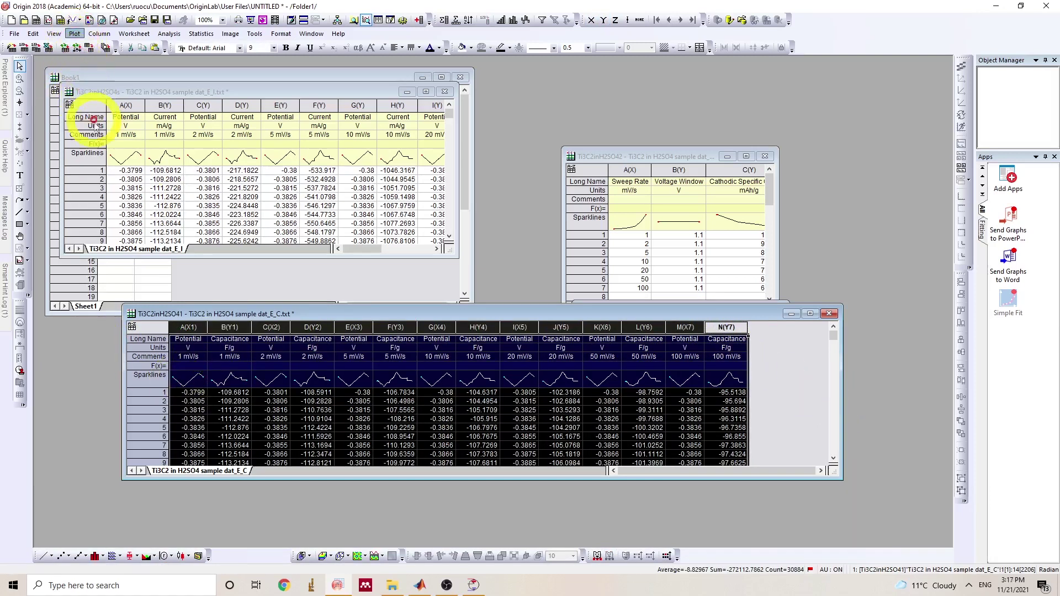
Plot the columns with the CV vs Sweep Rate_group template and move Graph1 to the upper right
left_click(74, 33)
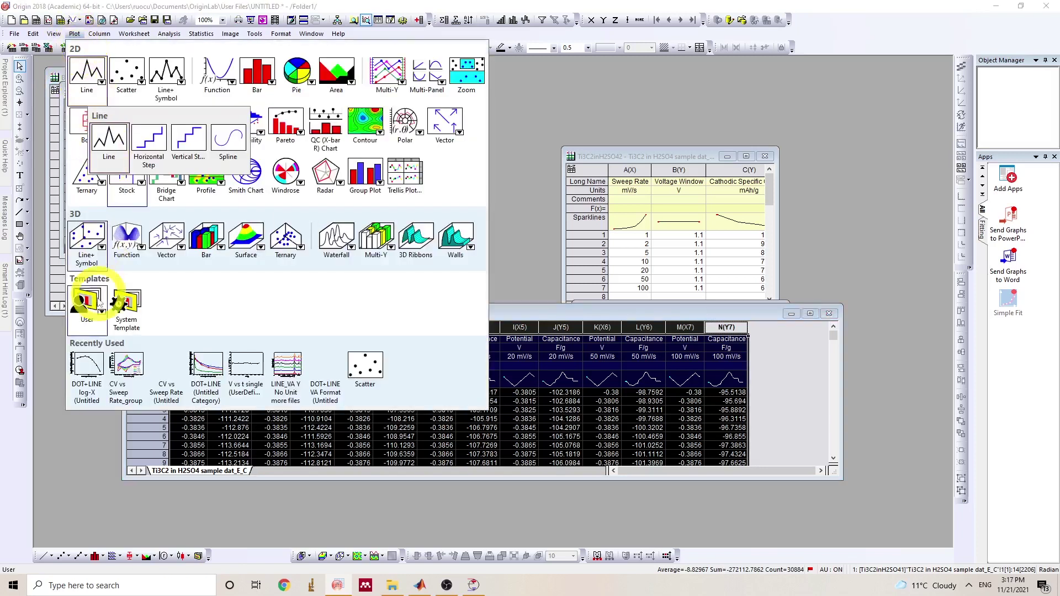
left_click(126, 365)
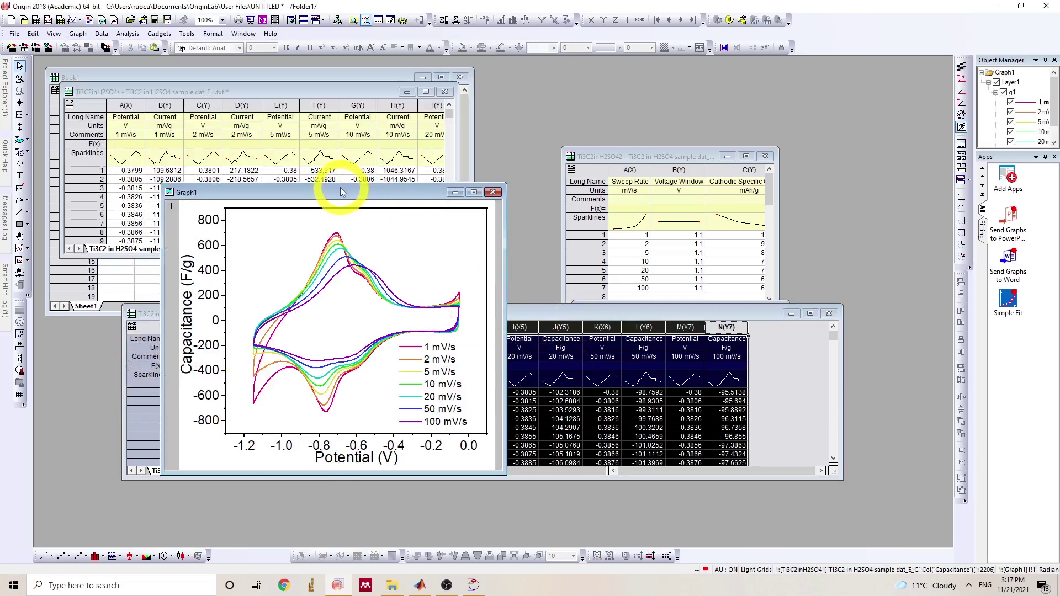
left_click_drag(336, 192, 208, 92)
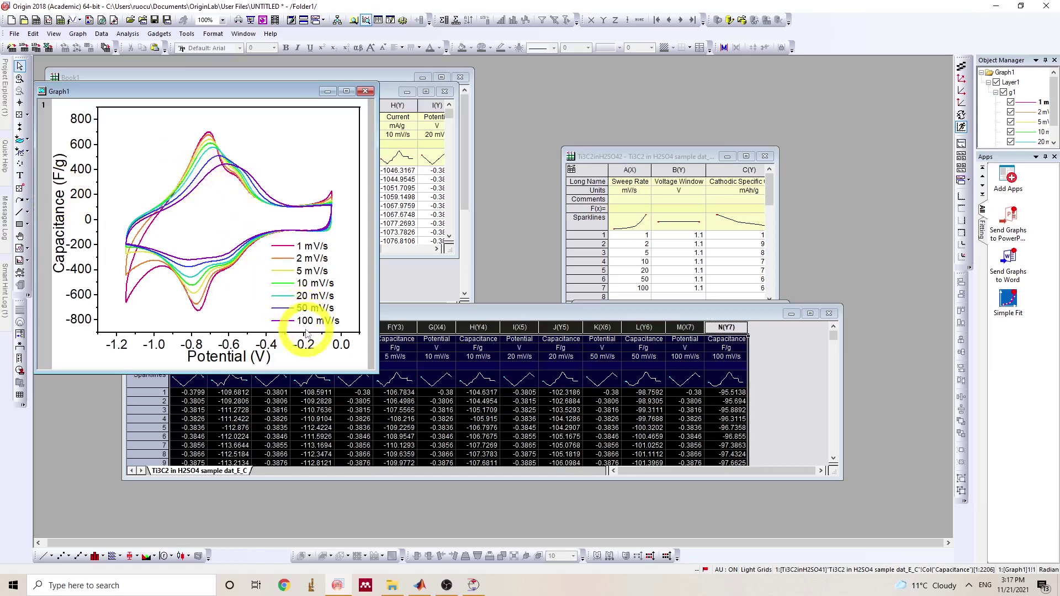
left_click_drag(189, 93, 747, 64)
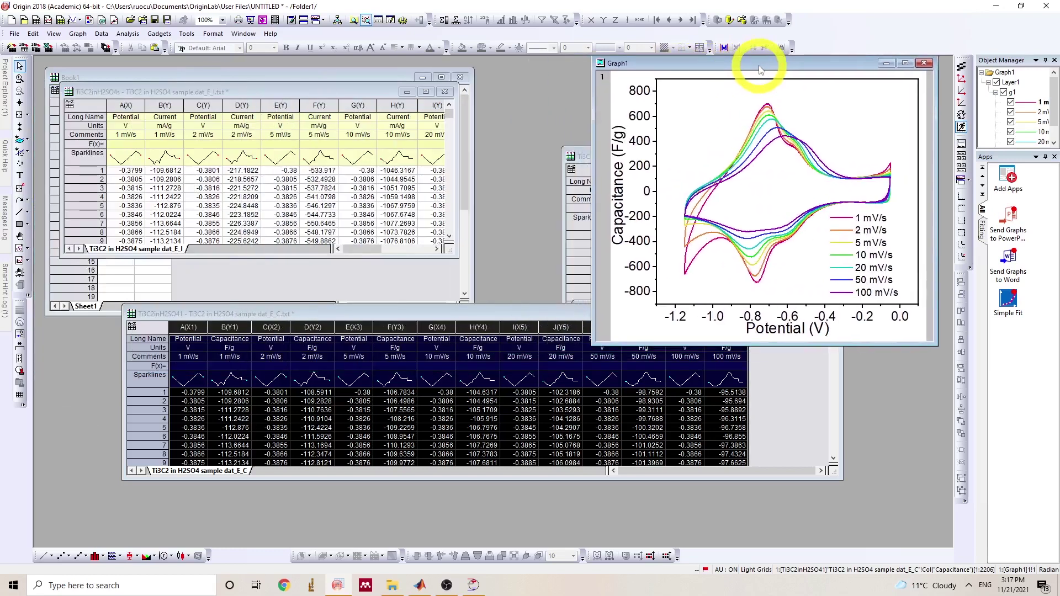
left_click_drag(456, 310, 350, 393)
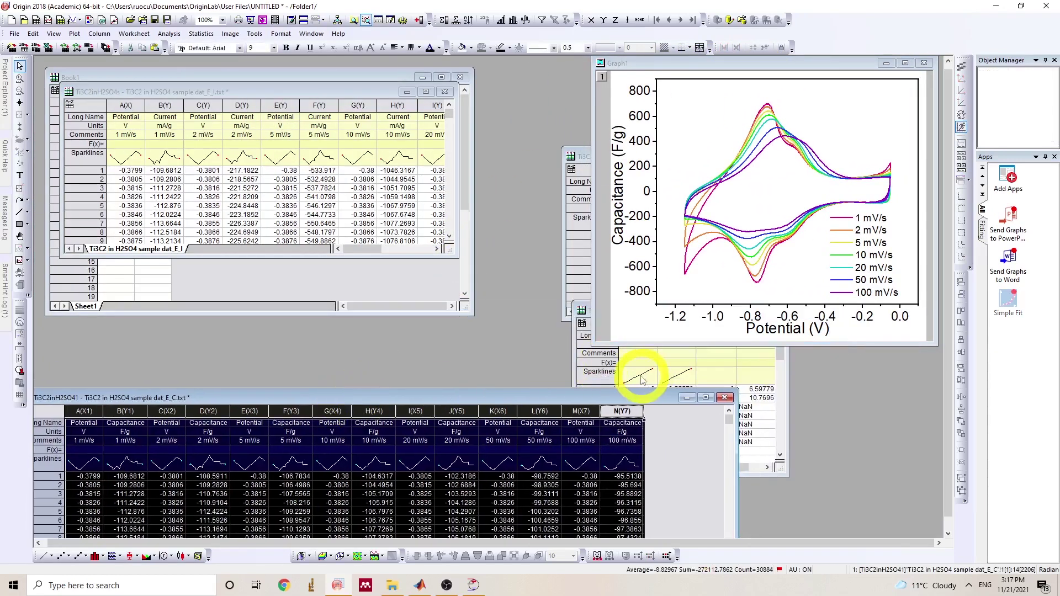
Move the log worksheet below the graph and bring the analysis worksheet forward, widened to columns A–F
left_click(660, 357)
left_click_drag(644, 311, 710, 337)
left_click(595, 158)
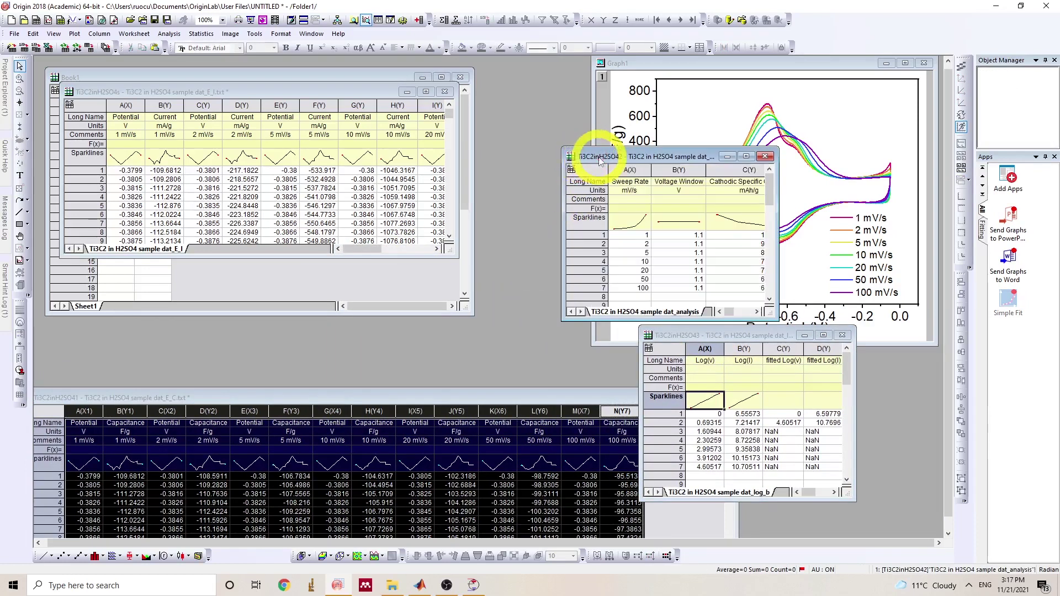
left_click_drag(599, 157, 673, 199)
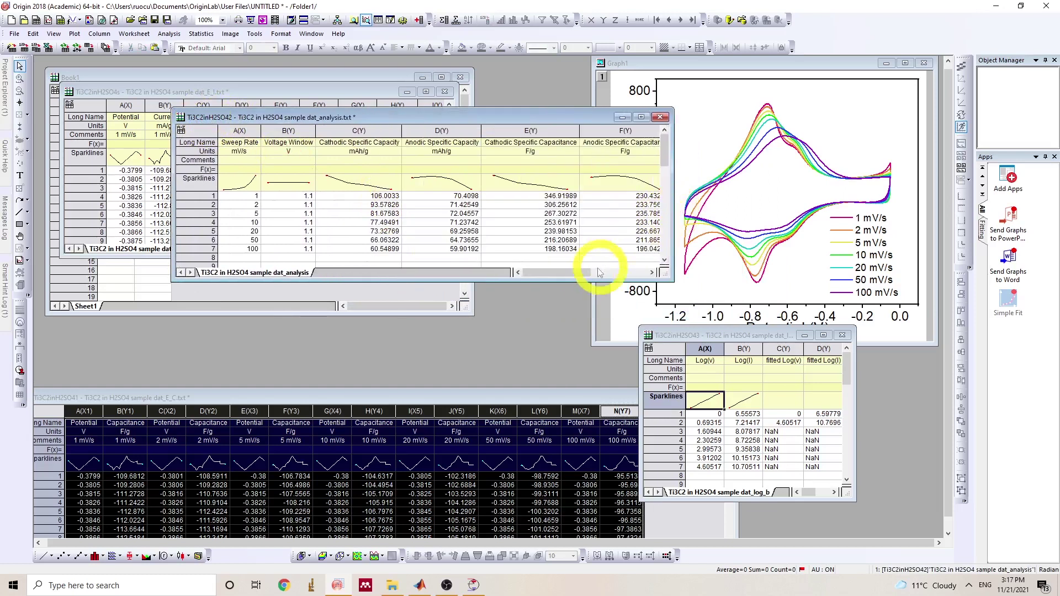
left_click_drag(558, 275, 614, 267)
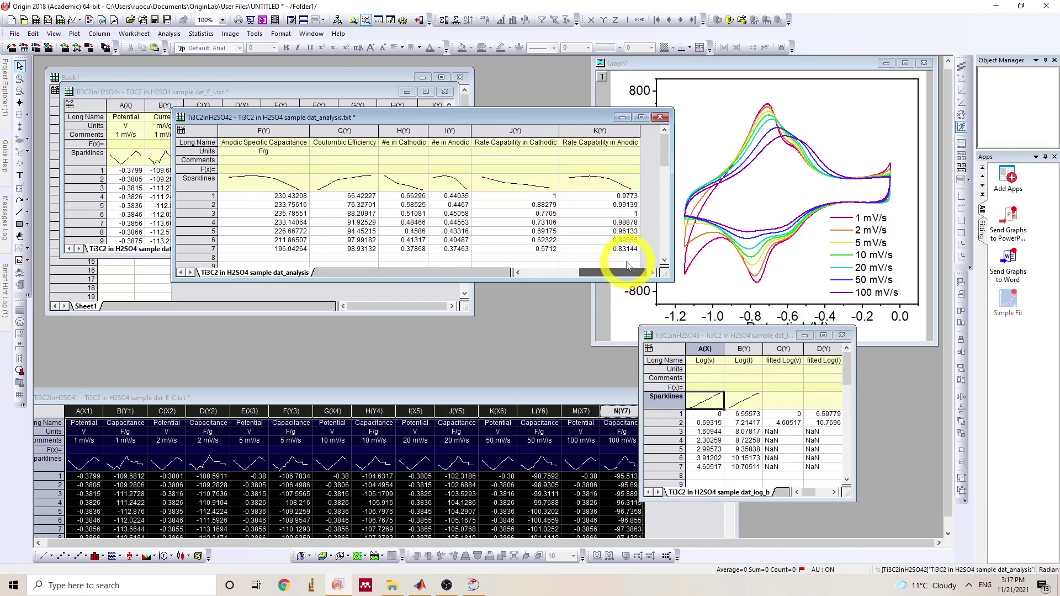
left_click_drag(627, 266, 552, 273)
left_click(338, 151)
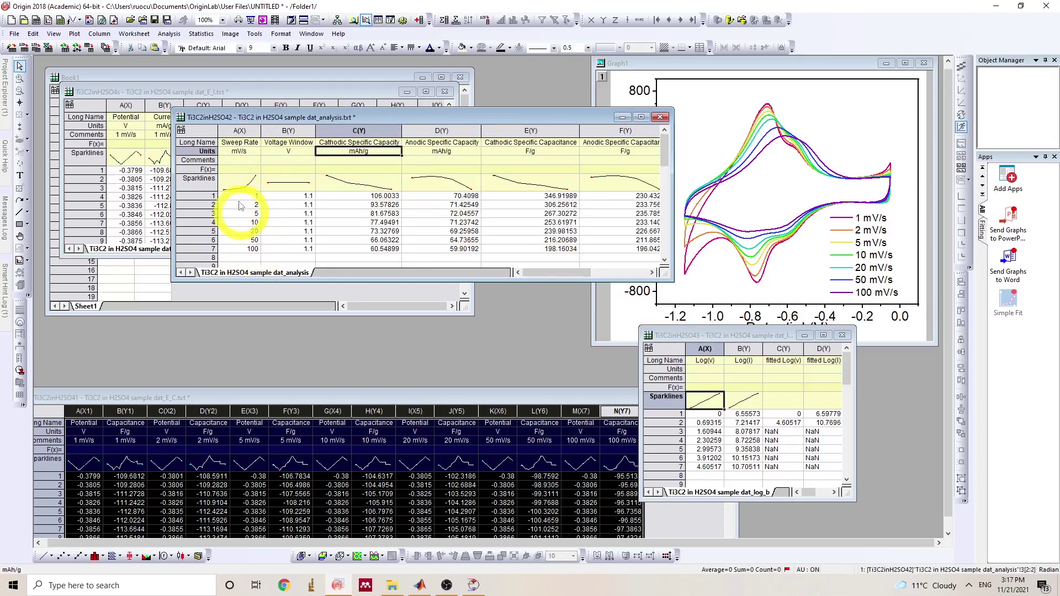
Create a log-X dot-and-line plot of Anodic Specific Capacity versus Sweep Rate, placing Graph2 on the right
left_click(75, 35)
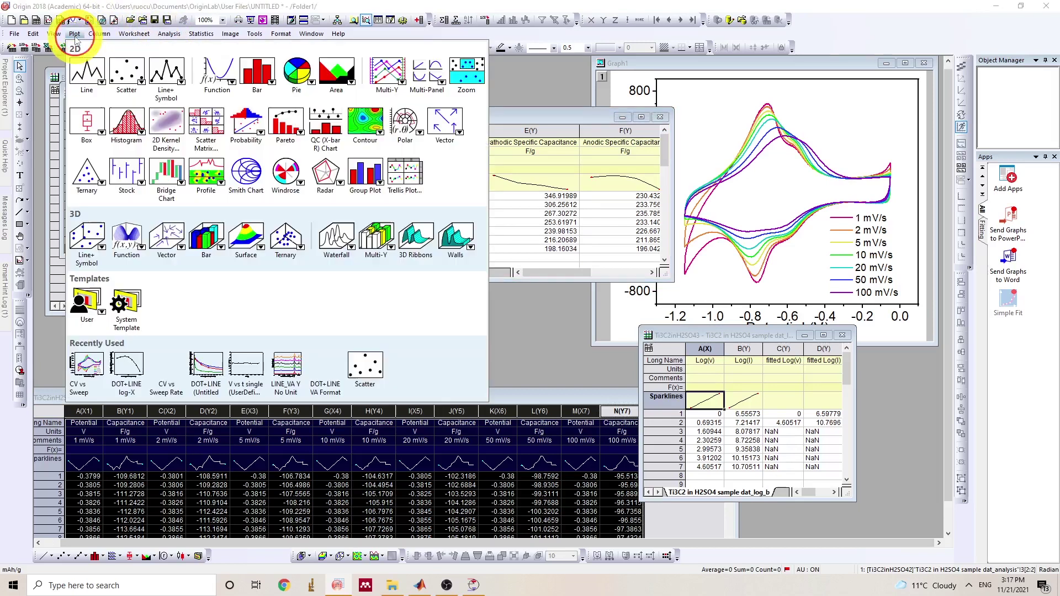
left_click(140, 360)
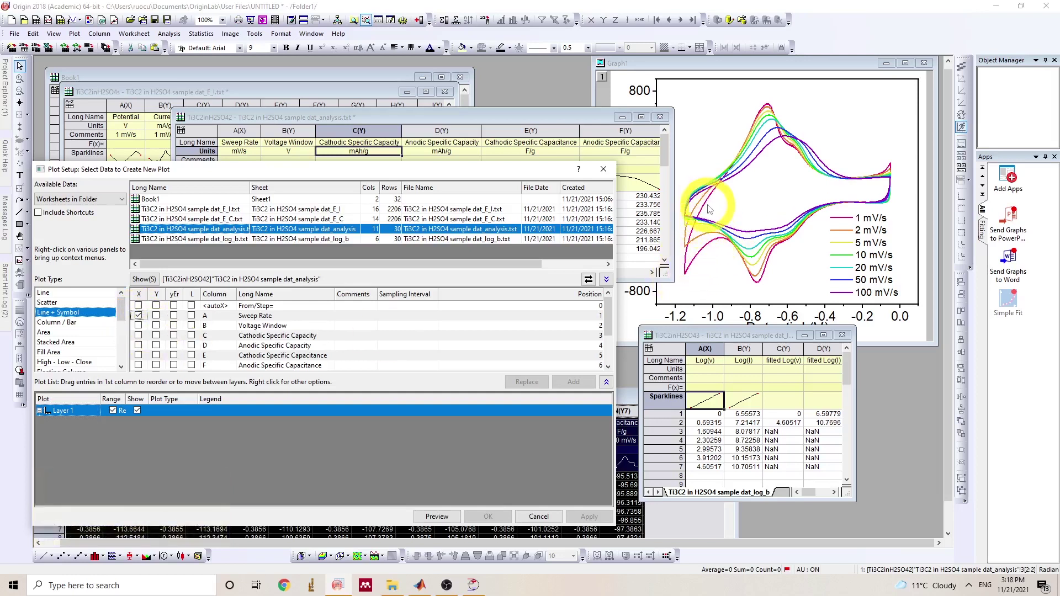
left_click(157, 346)
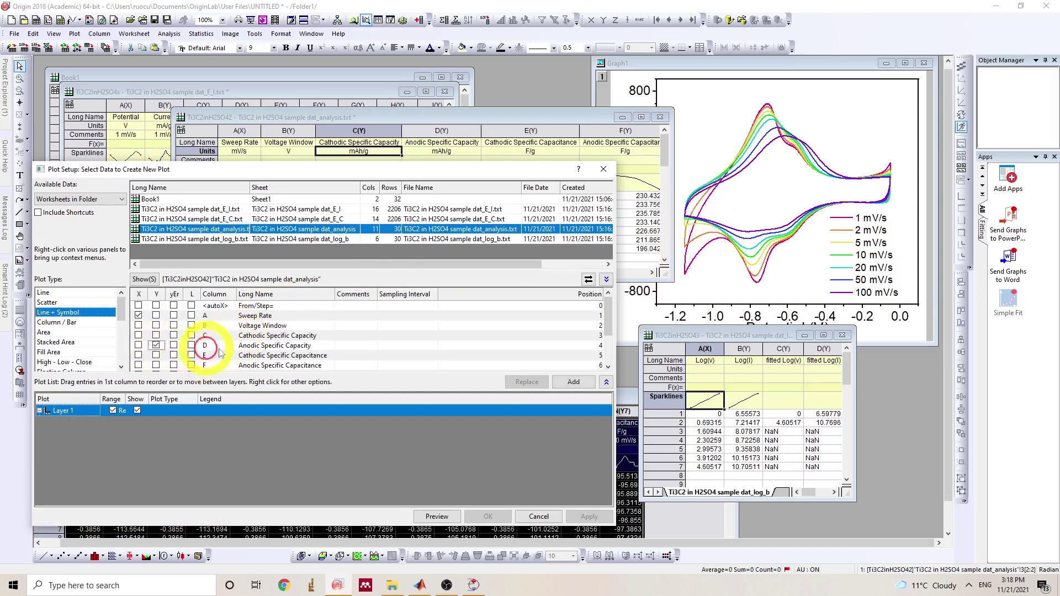
left_click(557, 380)
left_click(486, 516)
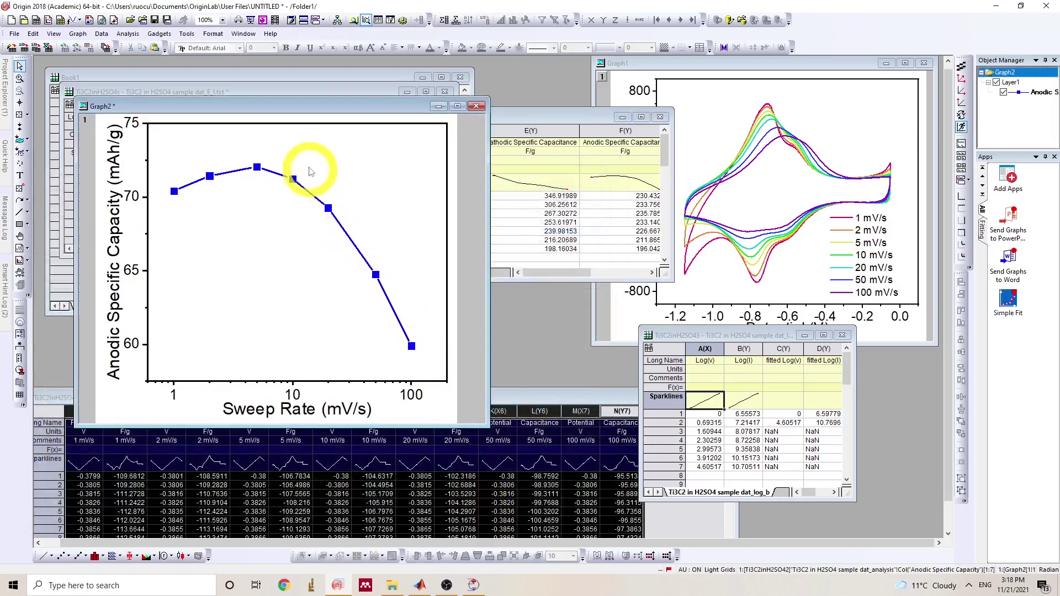
left_click_drag(282, 110, 301, 211)
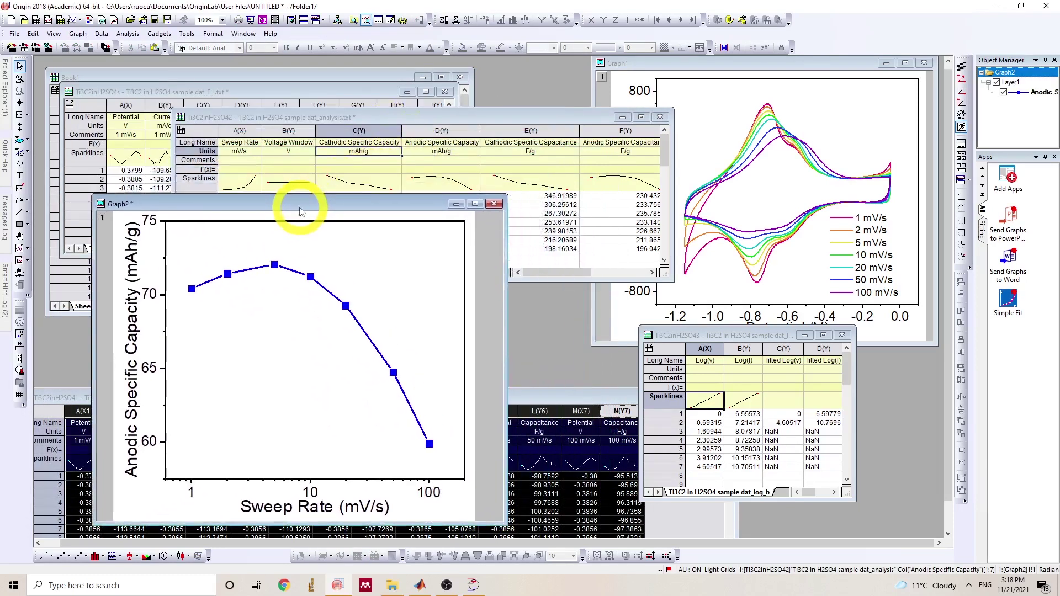
left_click_drag(287, 212, 330, 202)
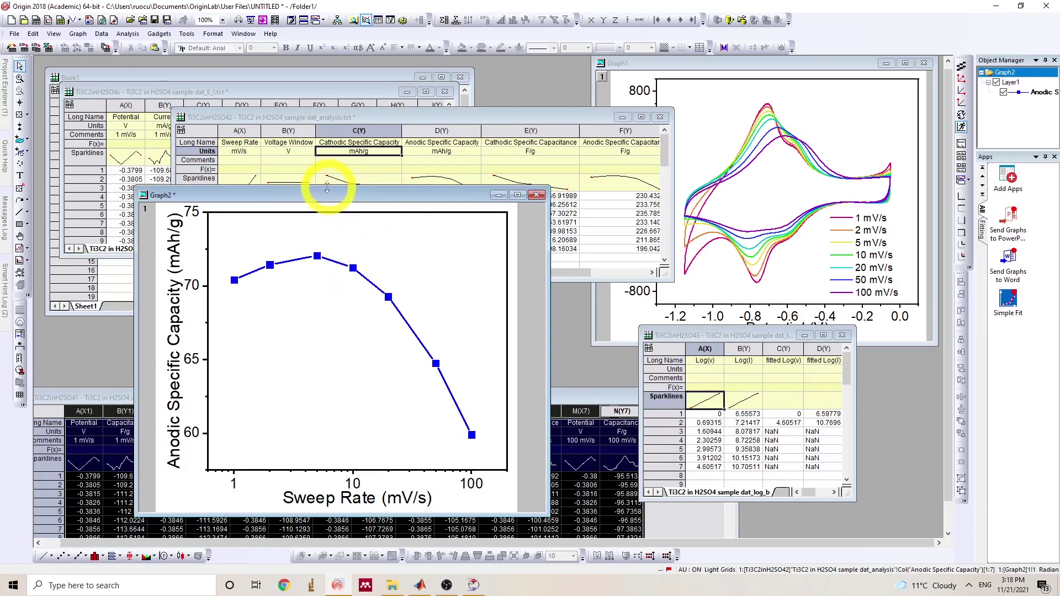
left_click_drag(323, 198, 741, 226)
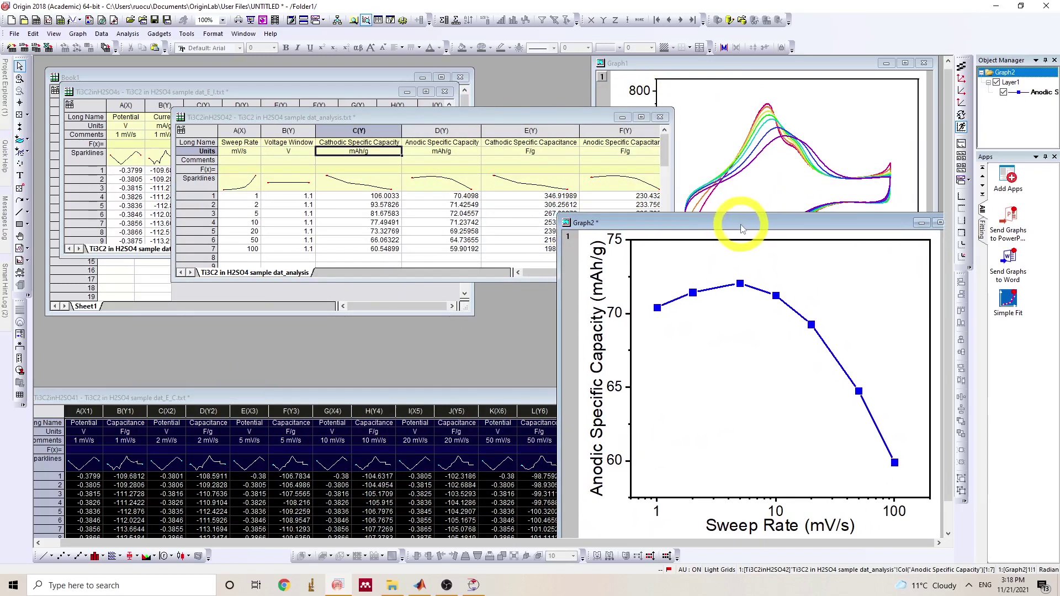
Plot Anodic Specific Capacitance against Sweep Rate as a new Graph3, then move it aside
left_click(522, 145)
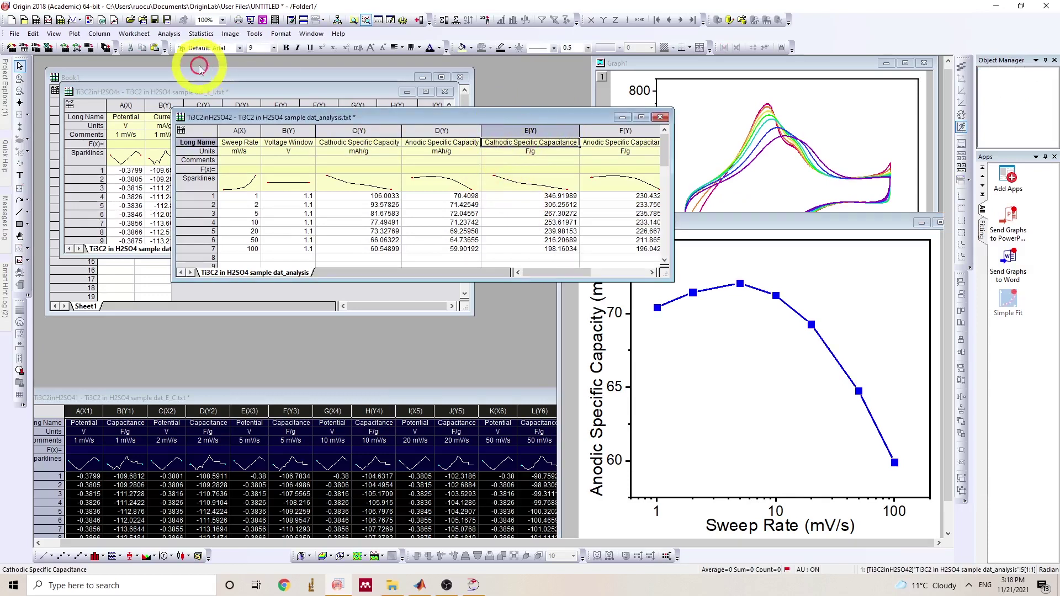
left_click(80, 34)
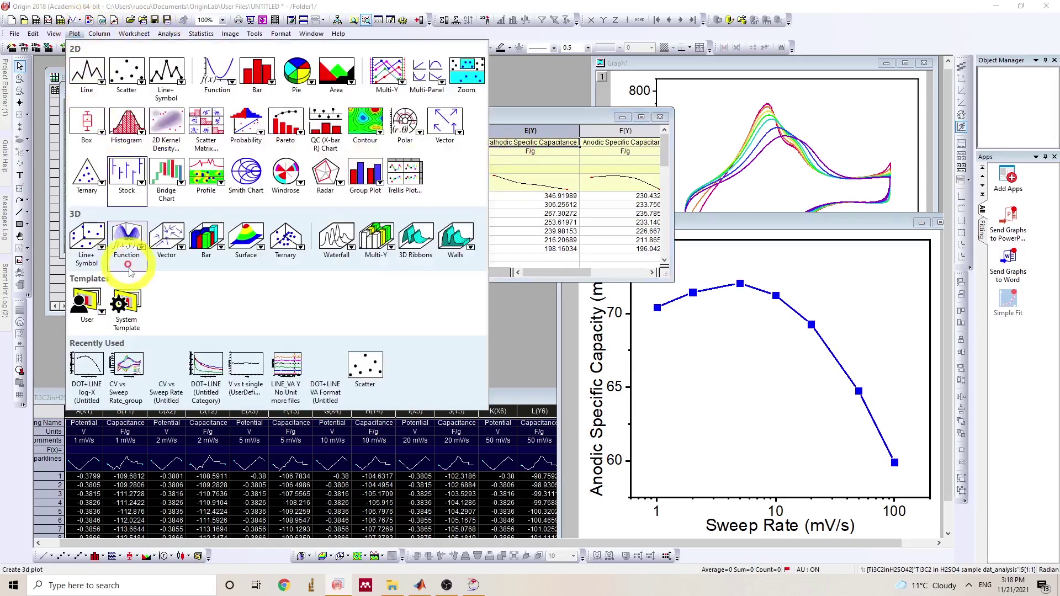
left_click(365, 356)
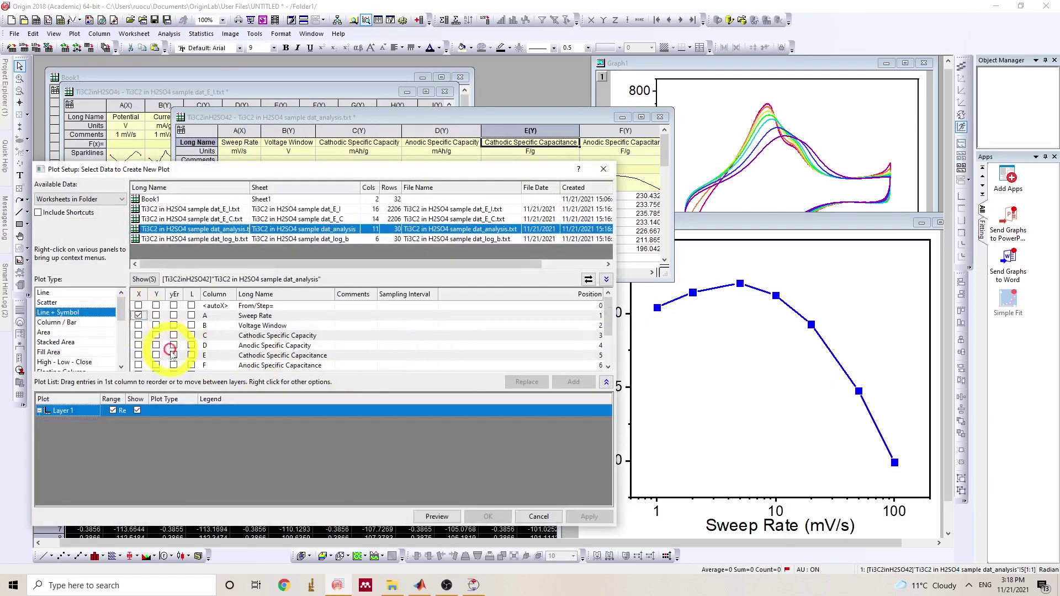
left_click(157, 366)
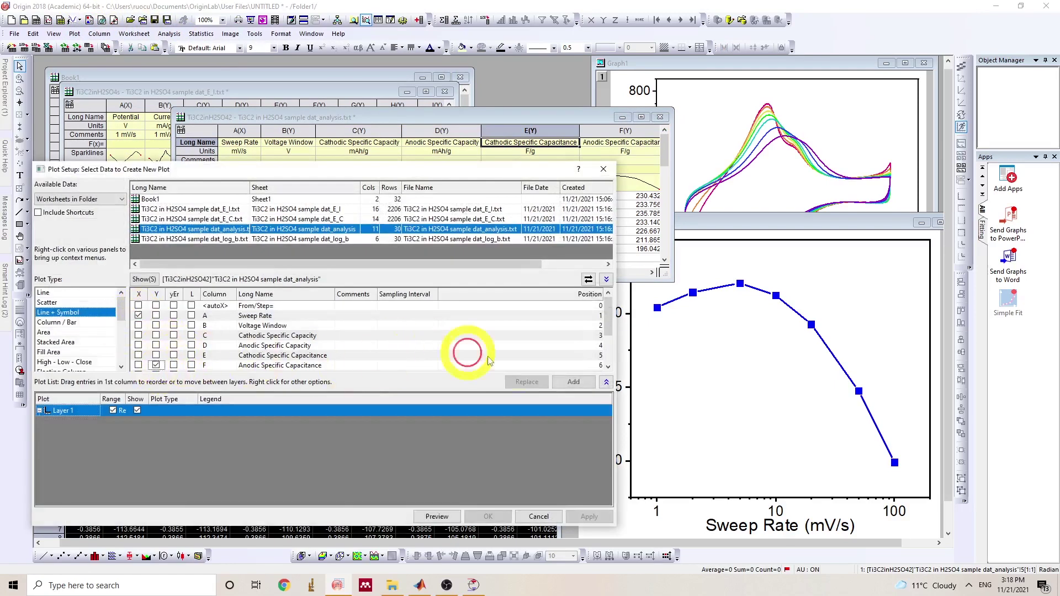
left_click(573, 382)
left_click(488, 517)
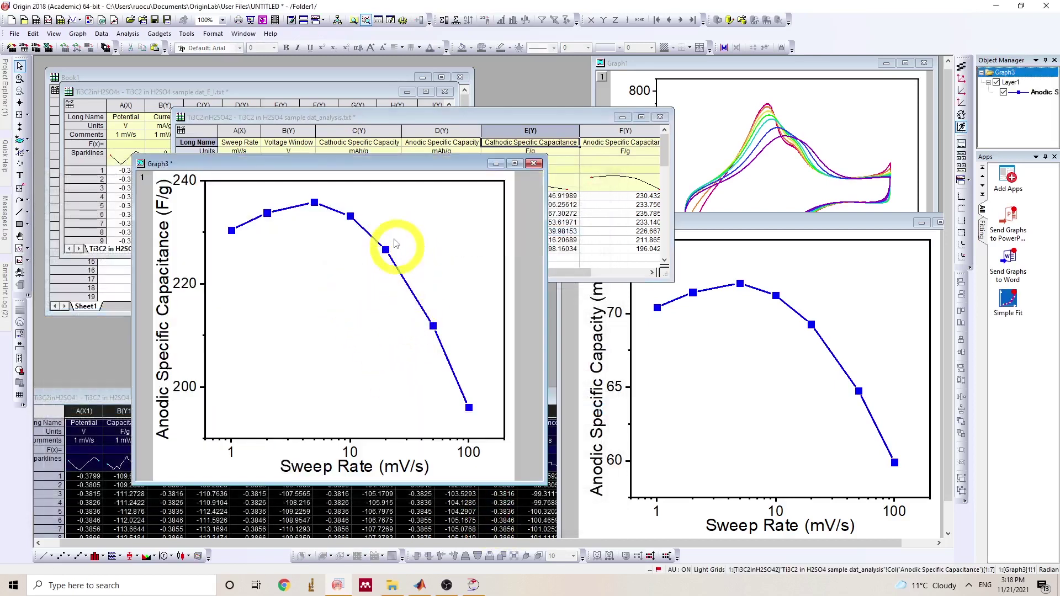
left_click_drag(353, 168, 783, 522)
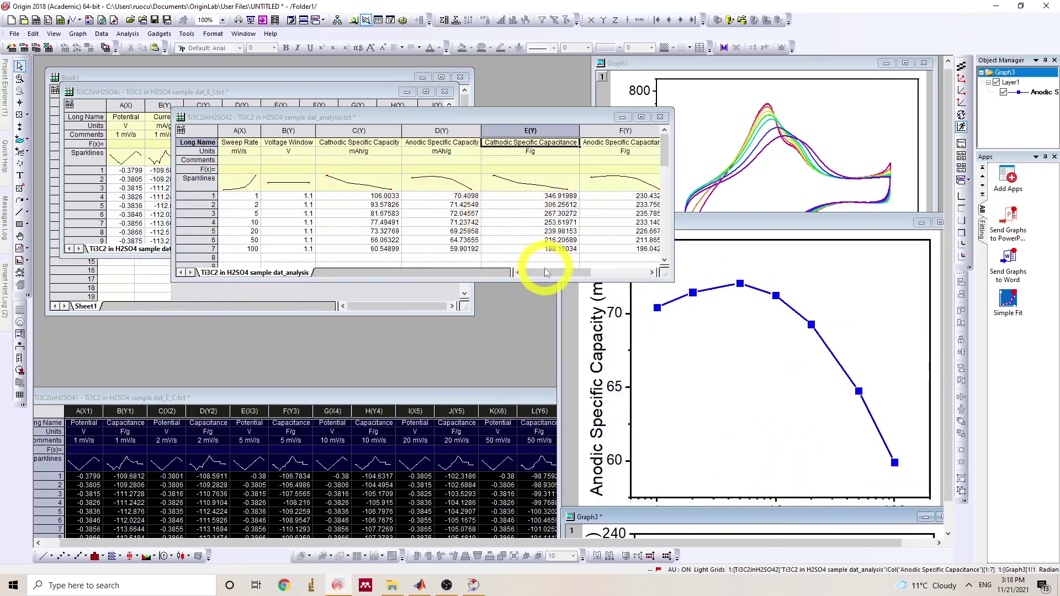
left_click_drag(545, 271, 576, 274)
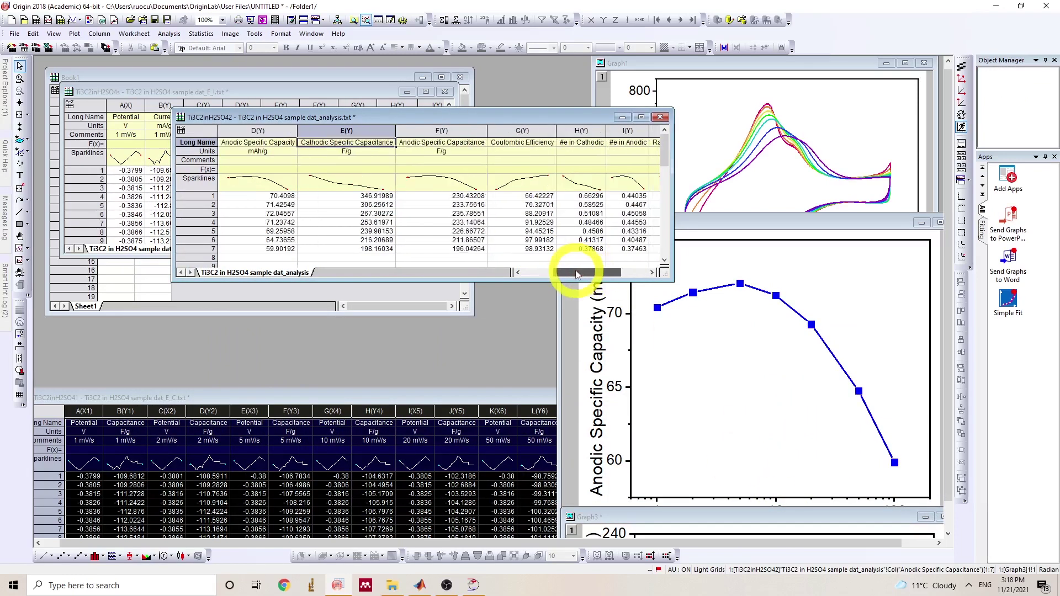
Plot Coulombic Efficiency against Sweep Rate as Graph4, then bring the CV curves graph forward
left_click(497, 150)
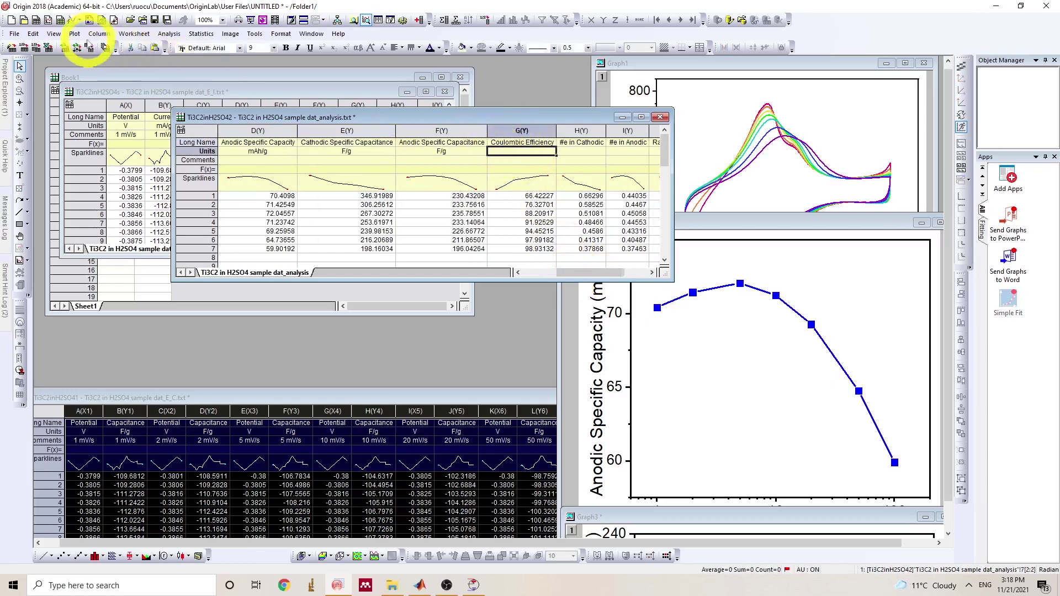
left_click(75, 34)
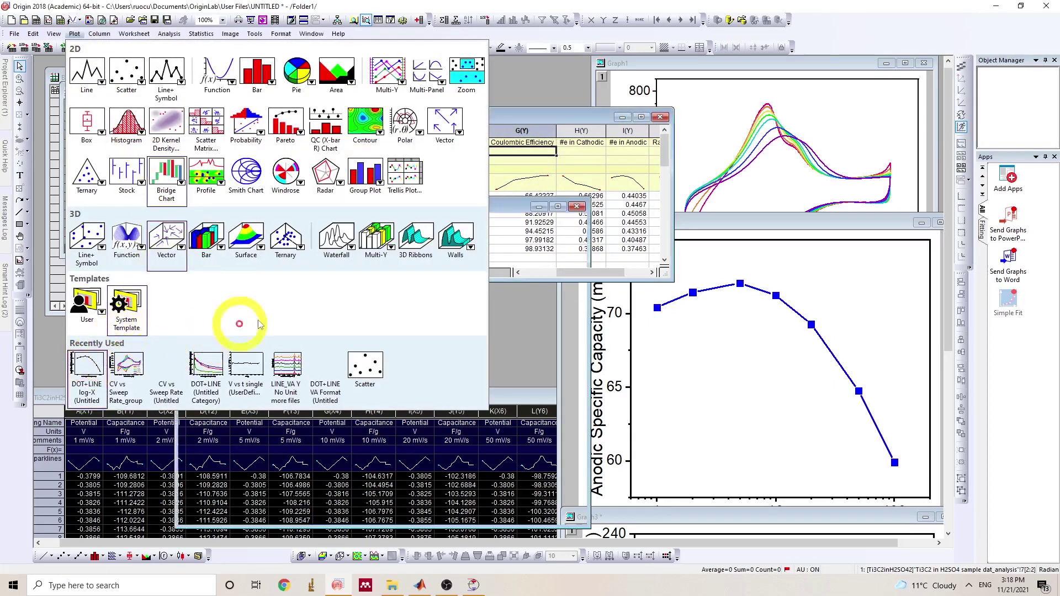
left_click(326, 366)
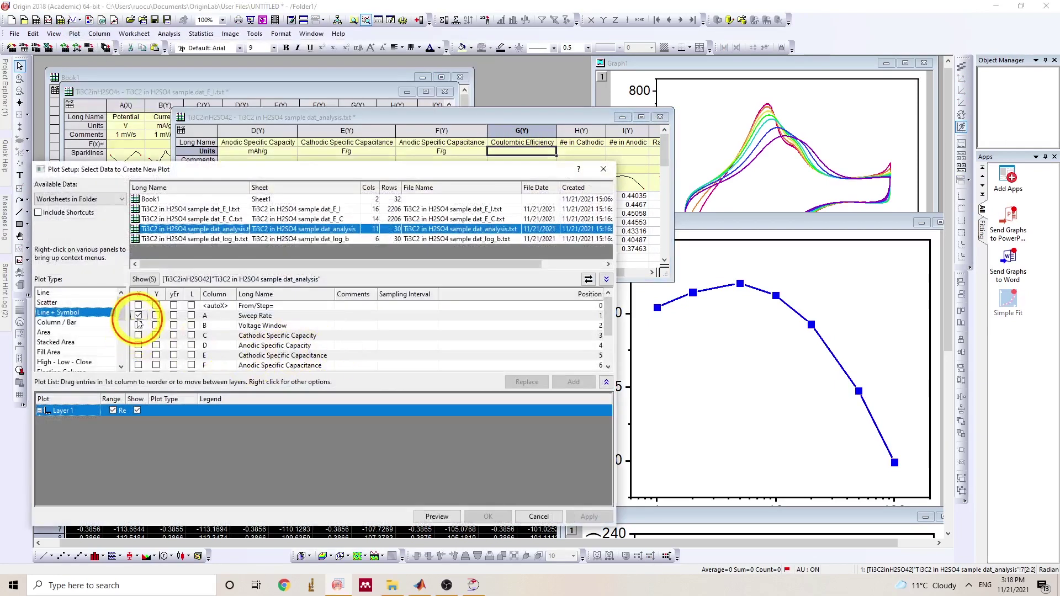
scroll(165, 369, "down", 1)
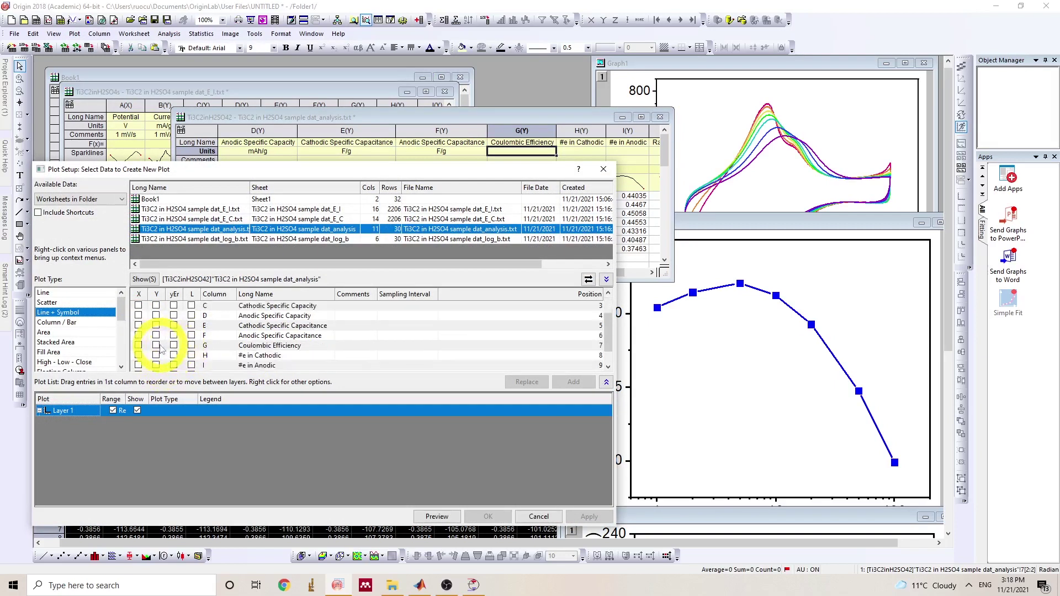
left_click(568, 382)
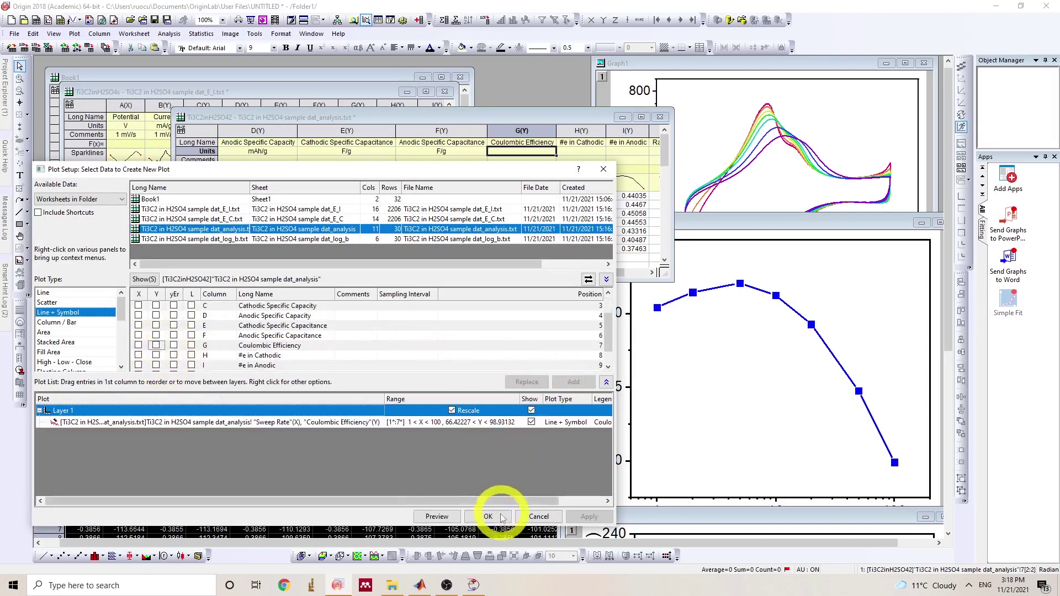
left_click(486, 517)
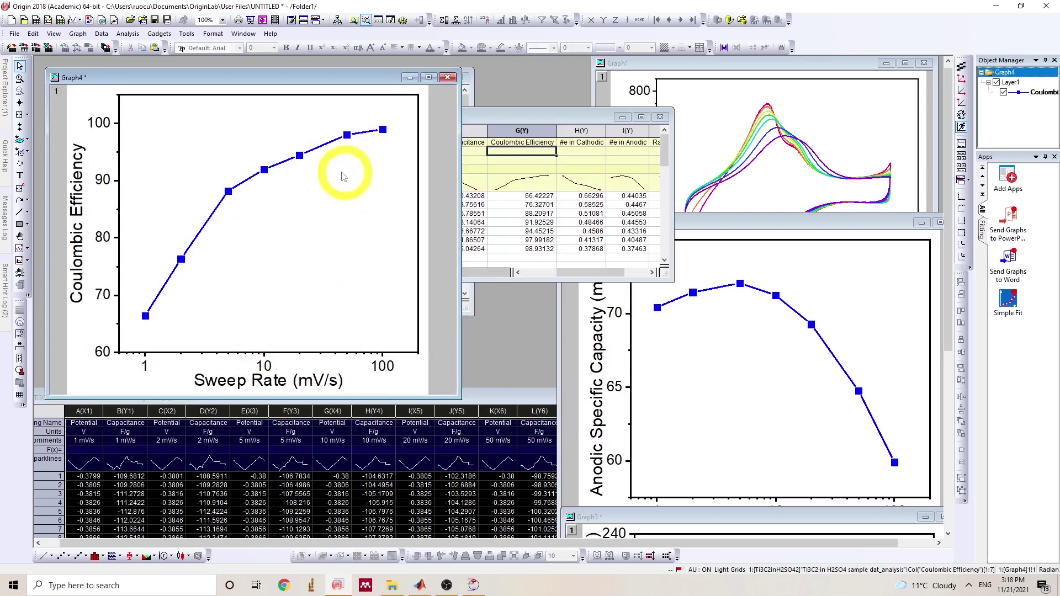
left_click(736, 69)
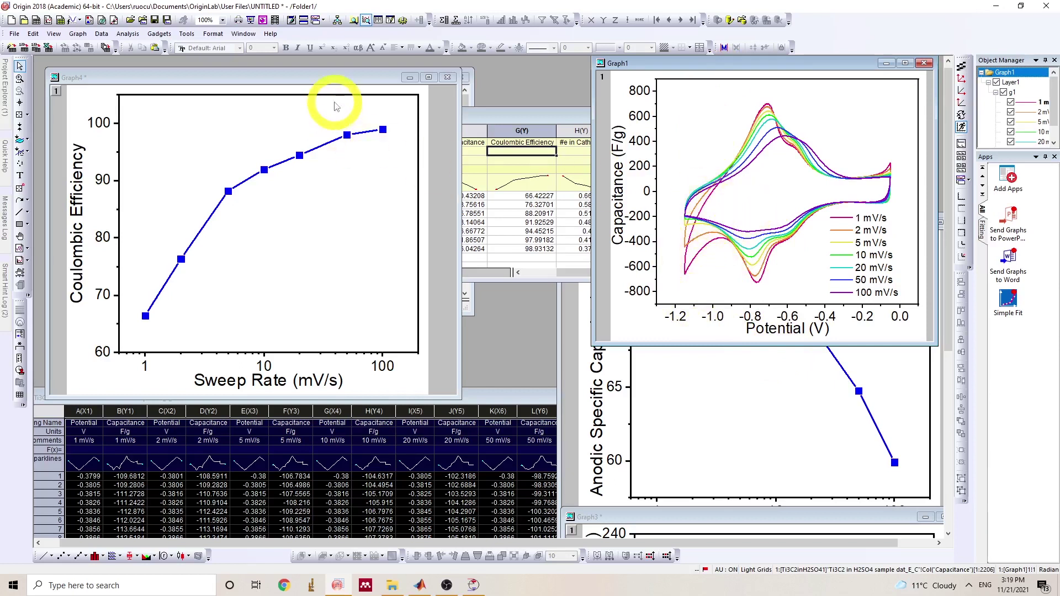
Move Graph4 and the analysis worksheet out of the way
left_click_drag(312, 82, 321, 533)
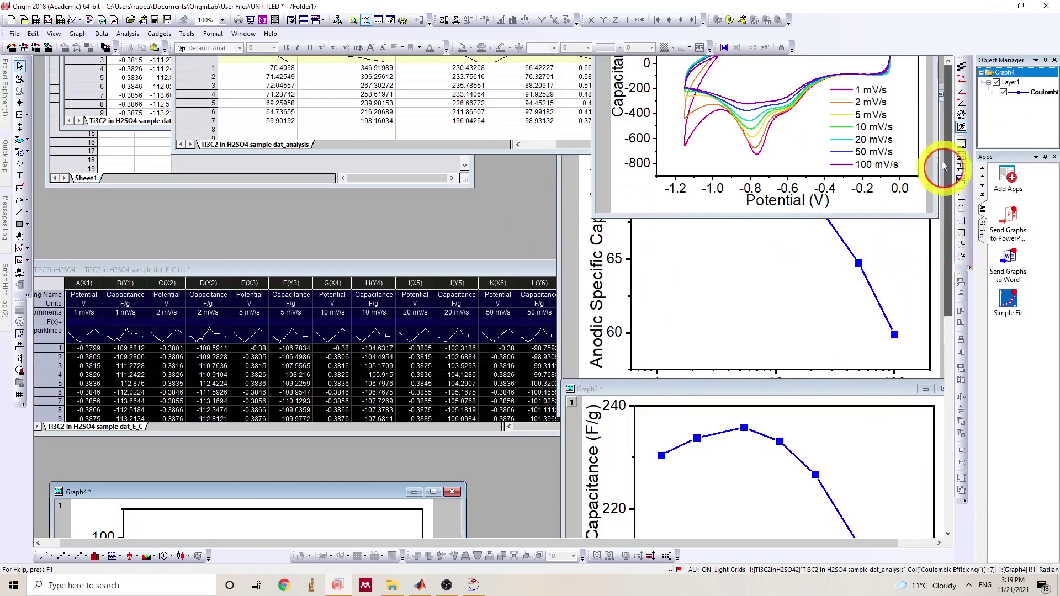
left_click_drag(946, 173, 947, 127)
left_click_drag(497, 124, 365, 364)
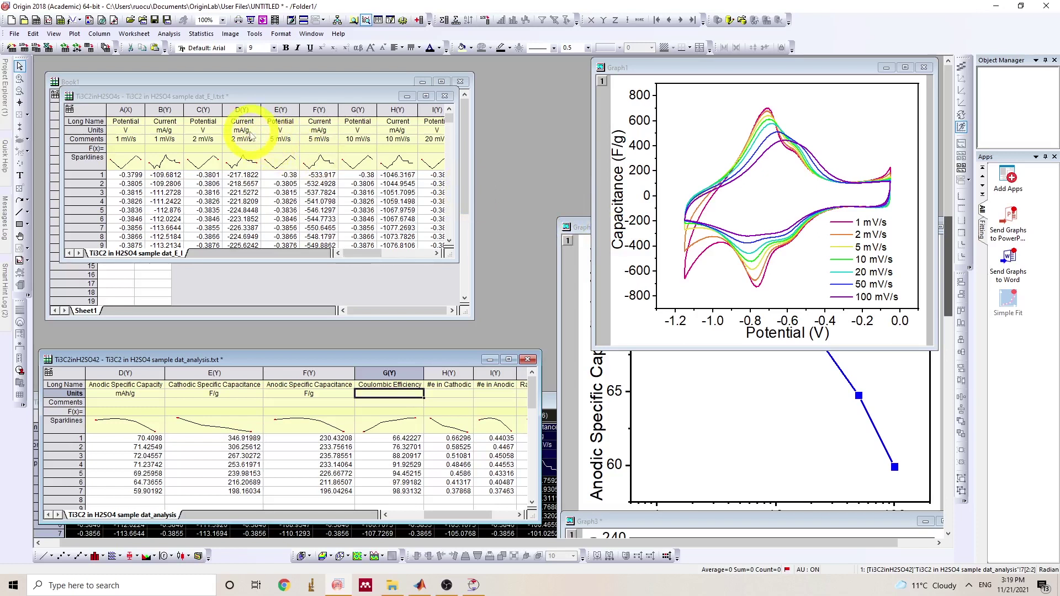
Widen the E_I worksheet to column P and select Peak Current rows 1–7
left_click(227, 166)
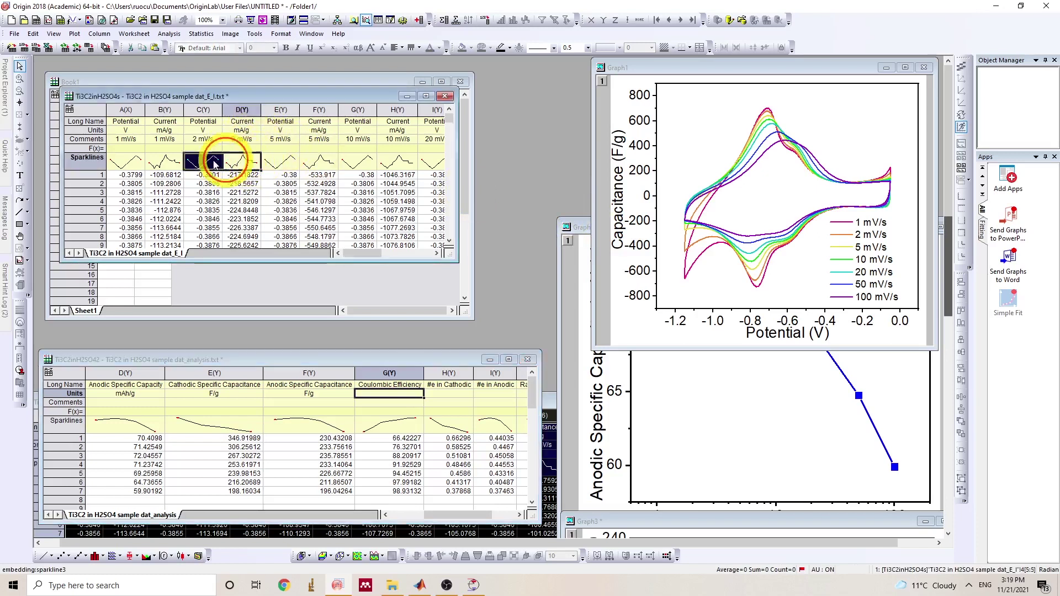
left_click(157, 132)
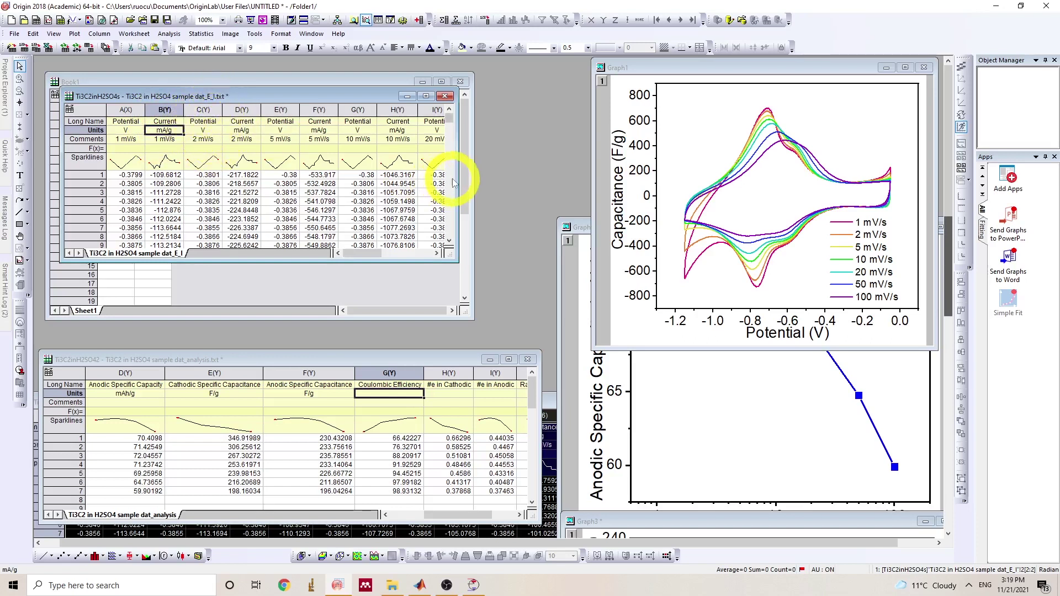
left_click_drag(456, 178, 807, 174)
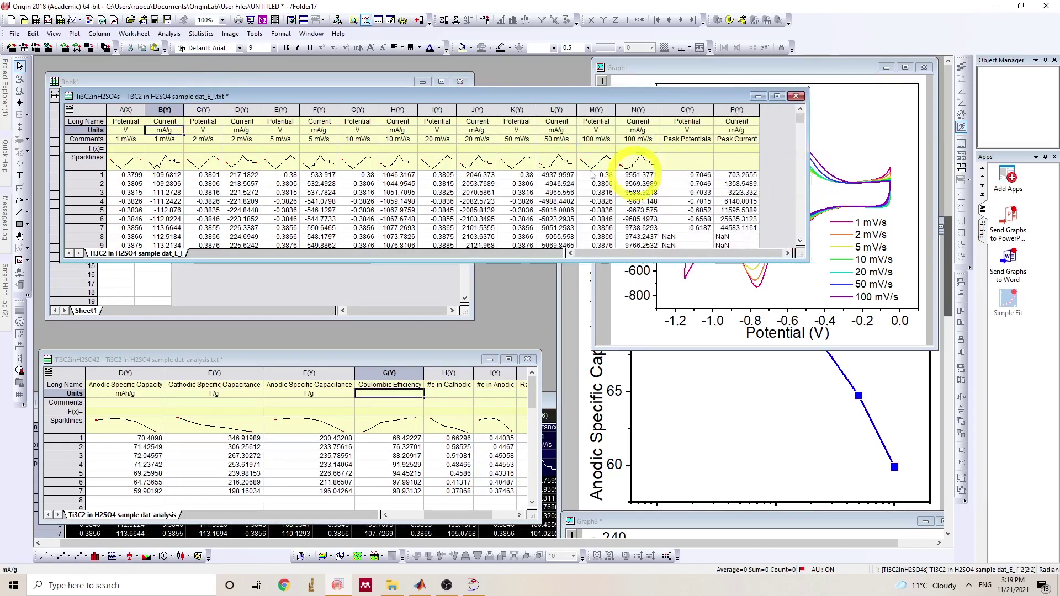
mouse_move(687, 110)
left_mouse_down()
mouse_move(721, 105)
mouse_move(702, 111)
left_mouse_up()
left_click(727, 184)
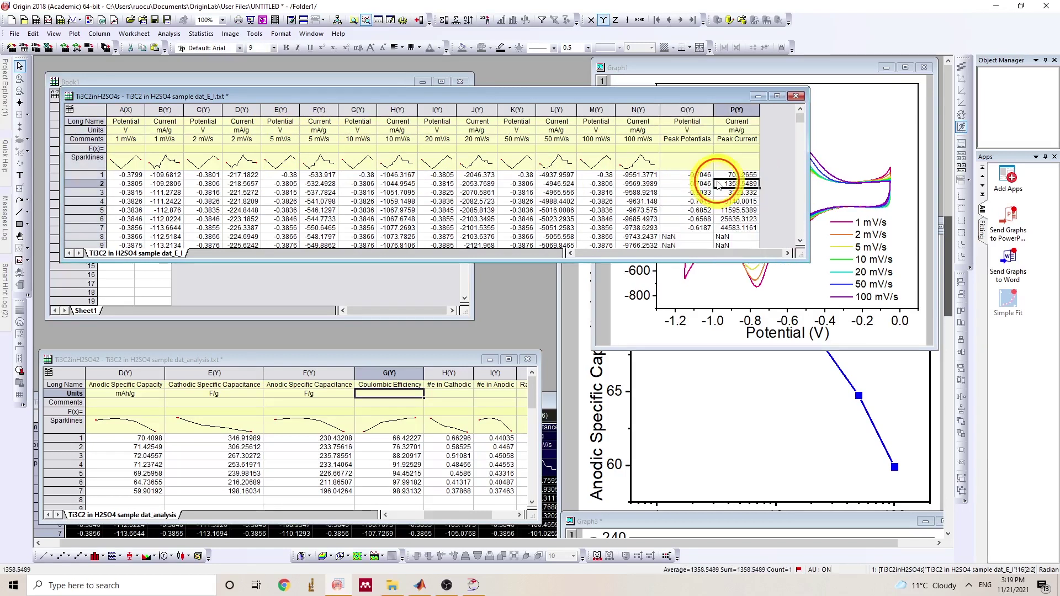
left_click_drag(728, 177, 721, 226)
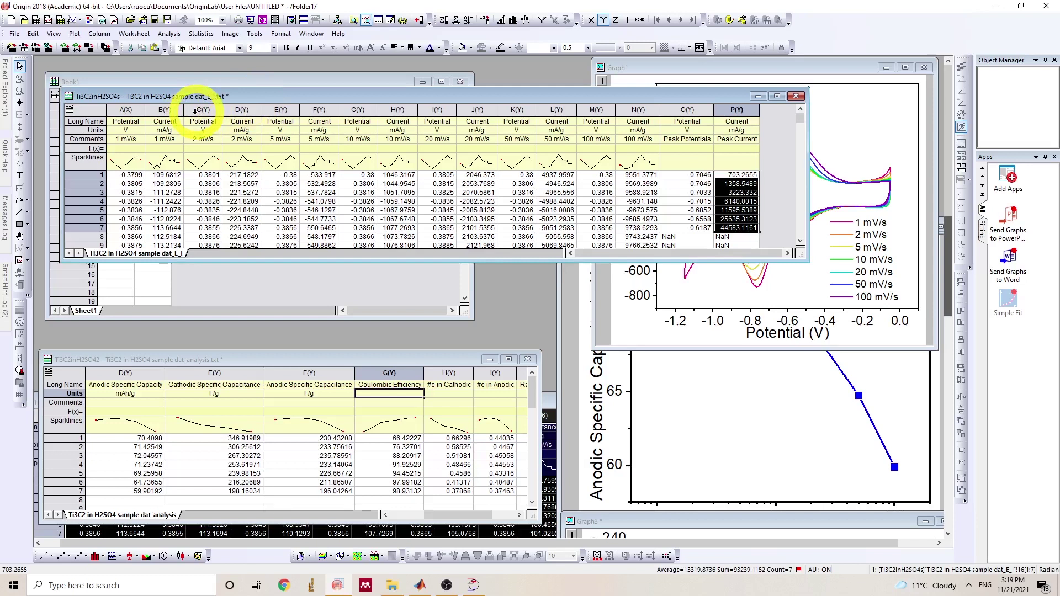
Set potential columns C, E, G, I, K, M and Peak Potentials (O) as X columns
left_click(195, 110)
left_click(280, 110, "ctrl")
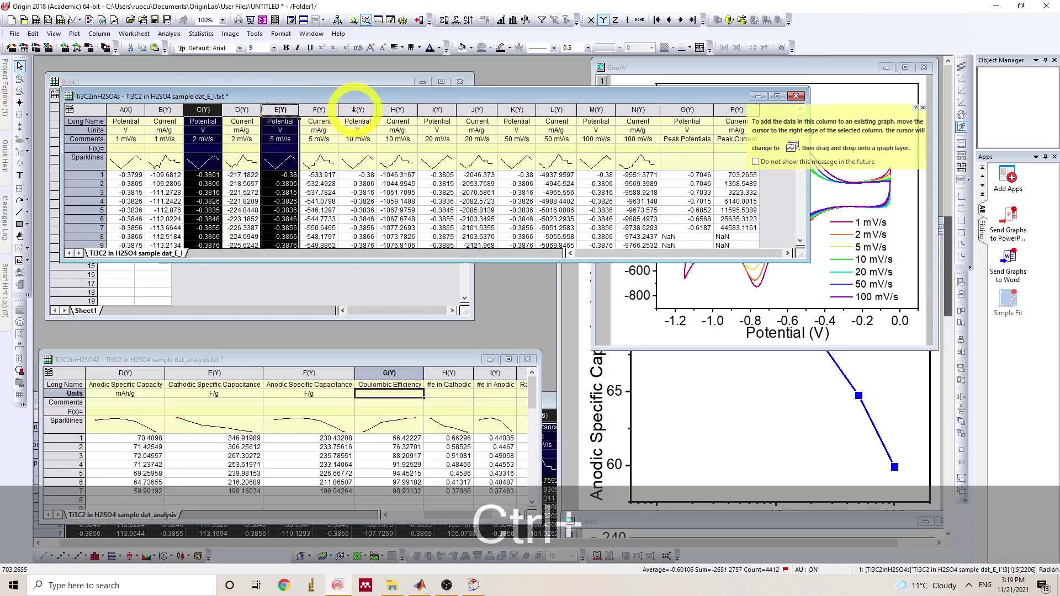
left_click(356, 110, "ctrl")
left_click(437, 110, "ctrl")
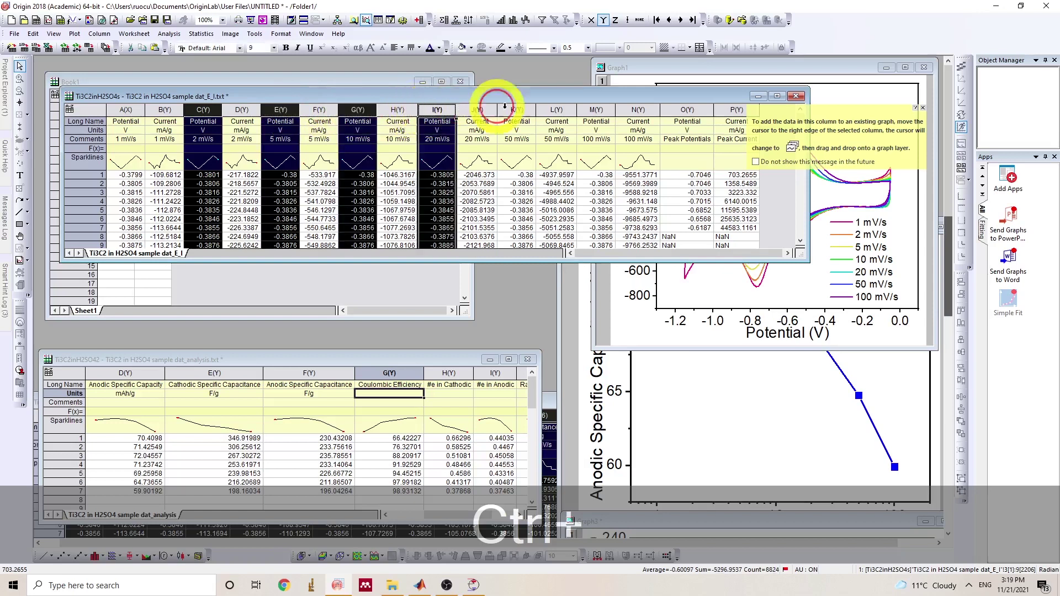
left_click(516, 110, "ctrl")
left_click(599, 110, "ctrl")
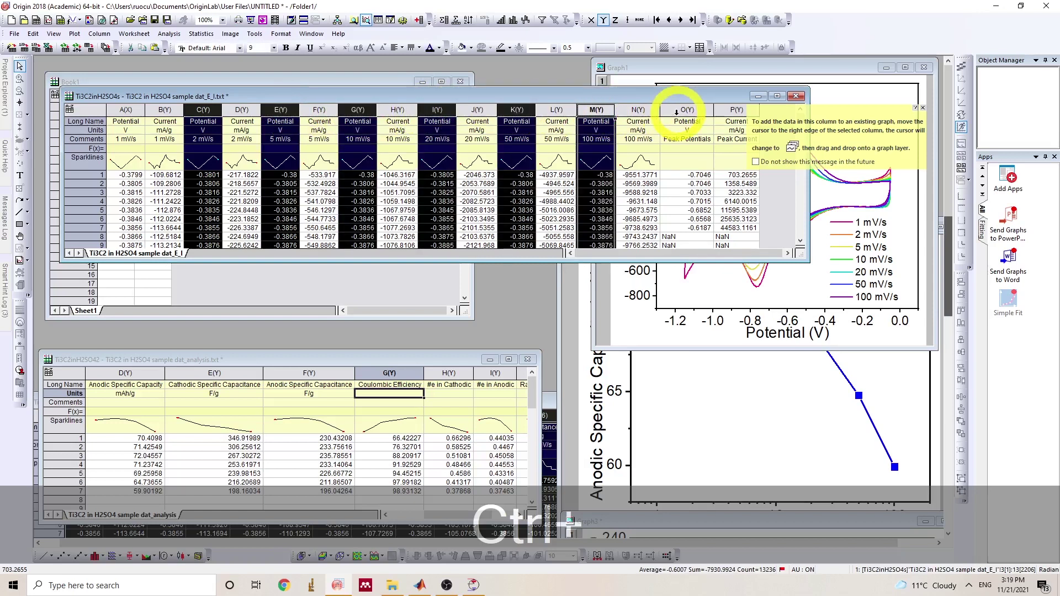
left_click(678, 110, "ctrl")
right_click(680, 112)
mouse_move(735, 181)
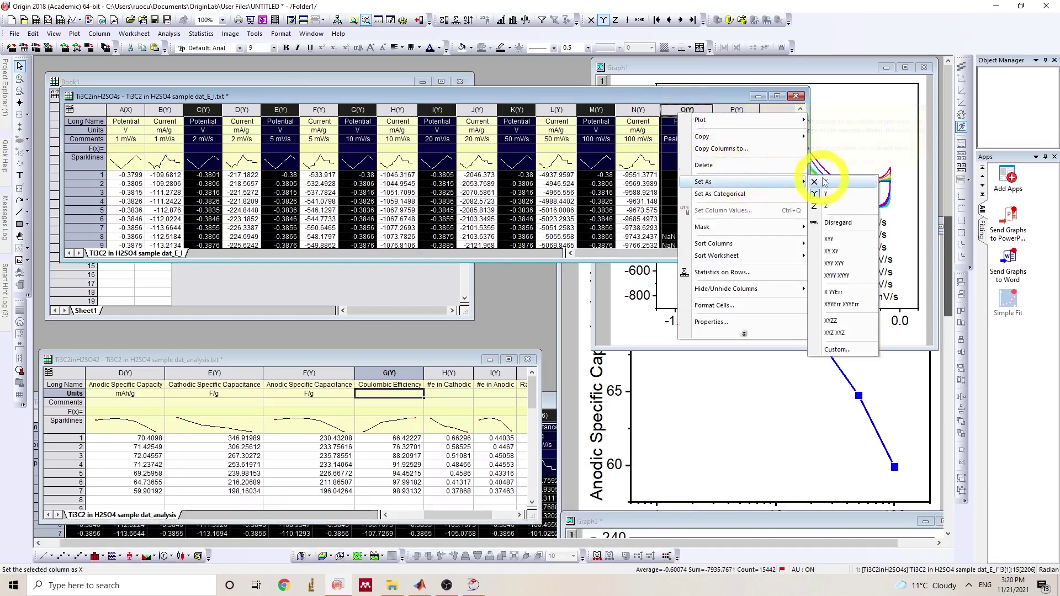
left_click(824, 181)
left_click(587, 161)
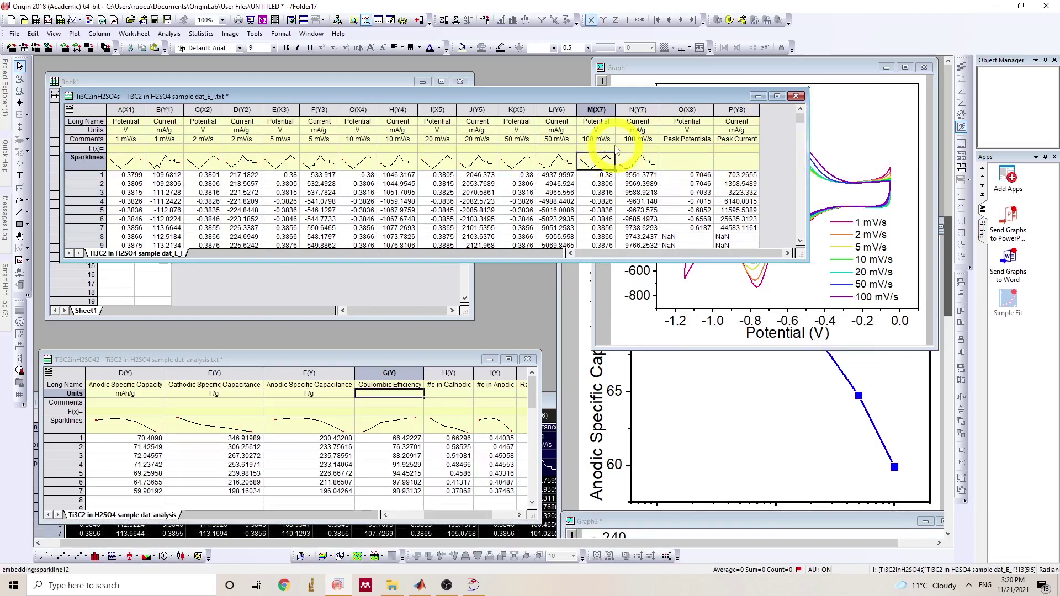
Plot columns A through N as Graph5 using the saved CV template
left_click_drag(636, 109, 59, 118)
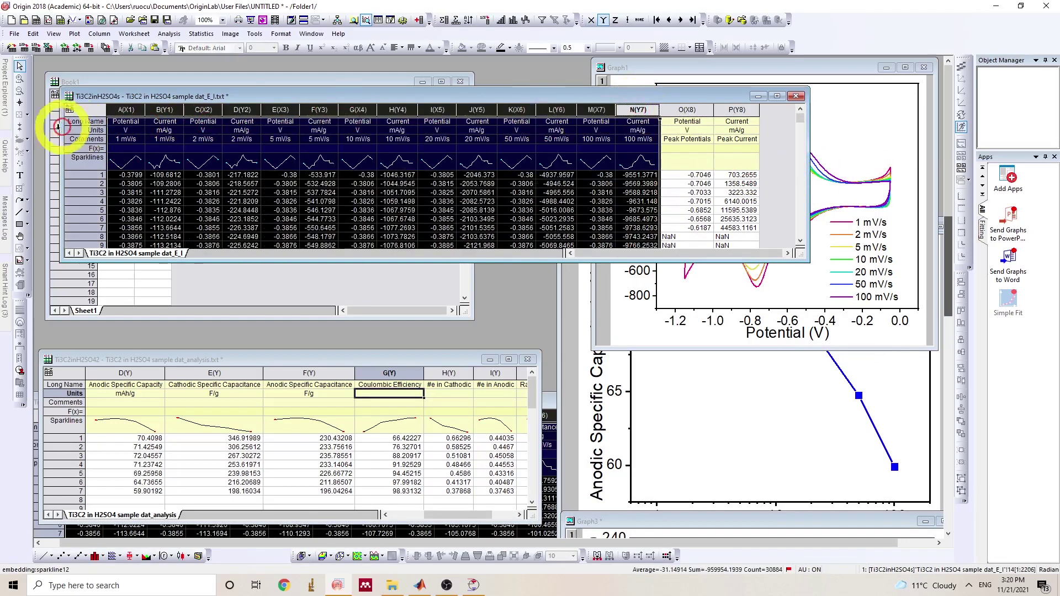
left_click(69, 34)
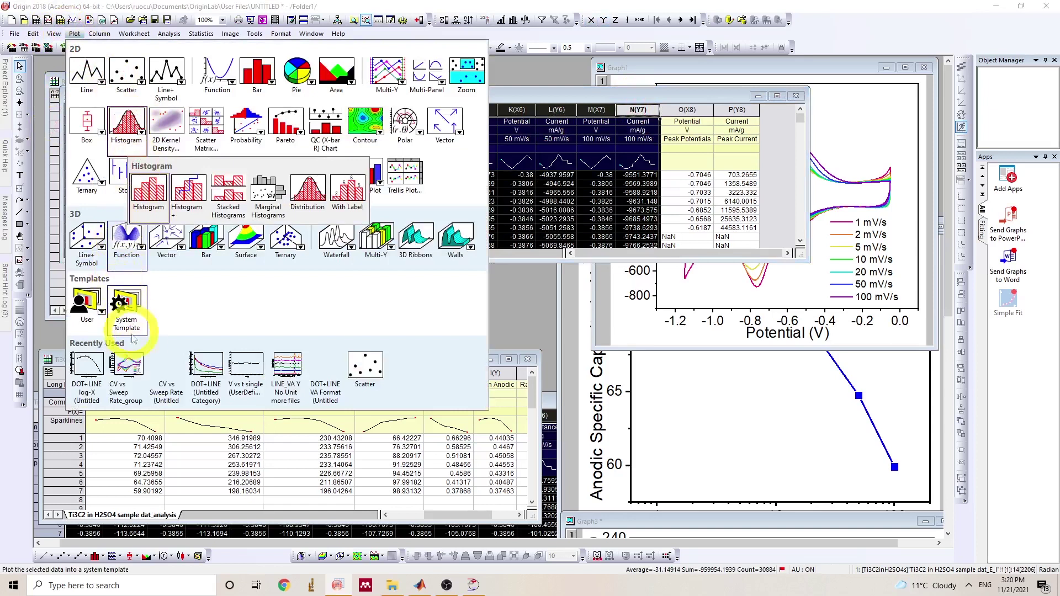
left_click(186, 360)
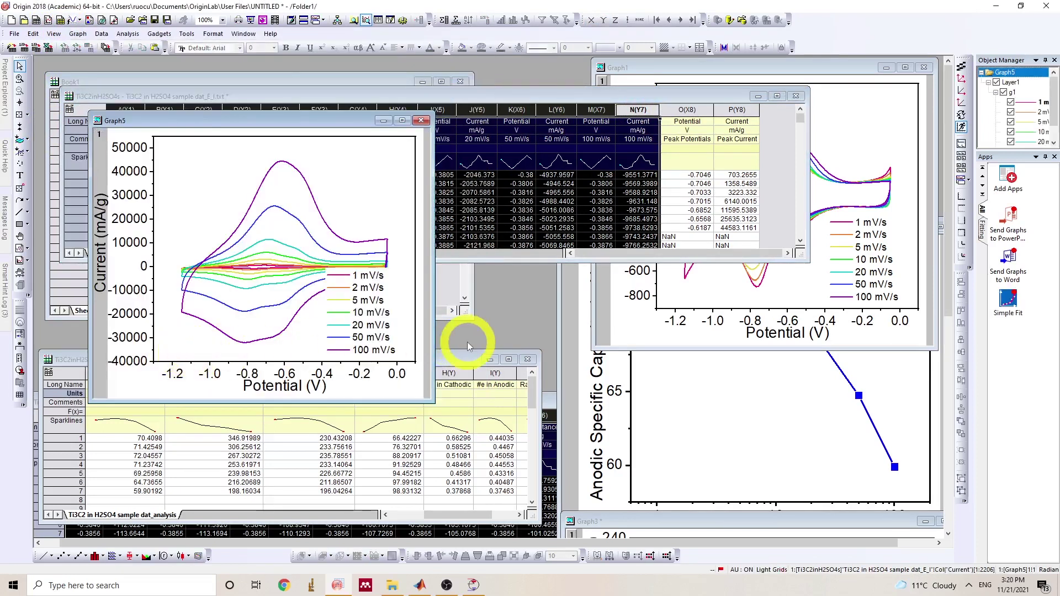
Enlarge the Graph5 window and move the scan-rate legend into the right margin
left_click_drag(431, 401, 655, 465)
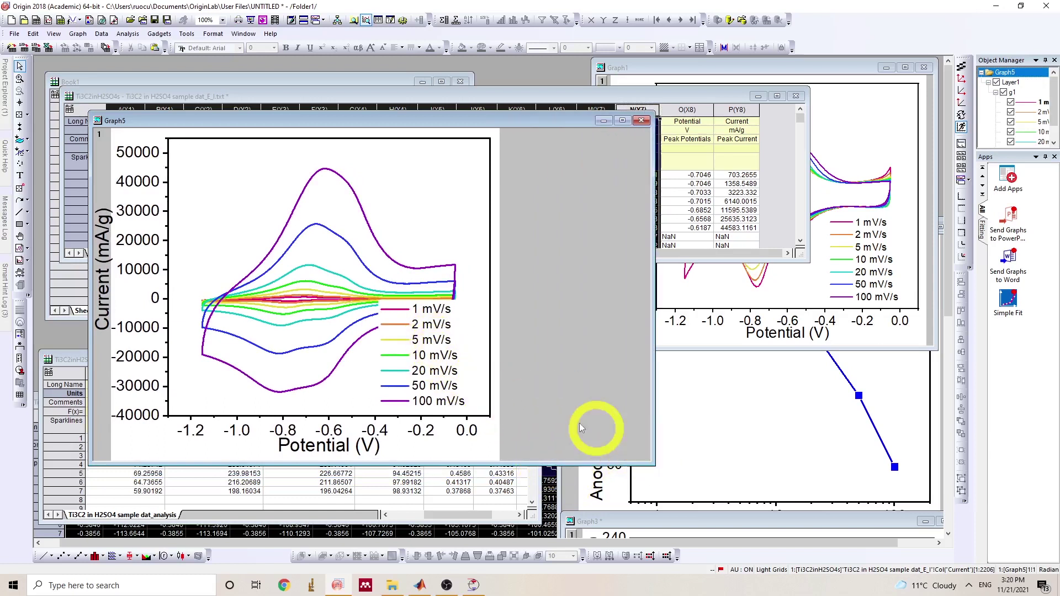
left_click(426, 357)
left_click_drag(426, 357, 607, 230)
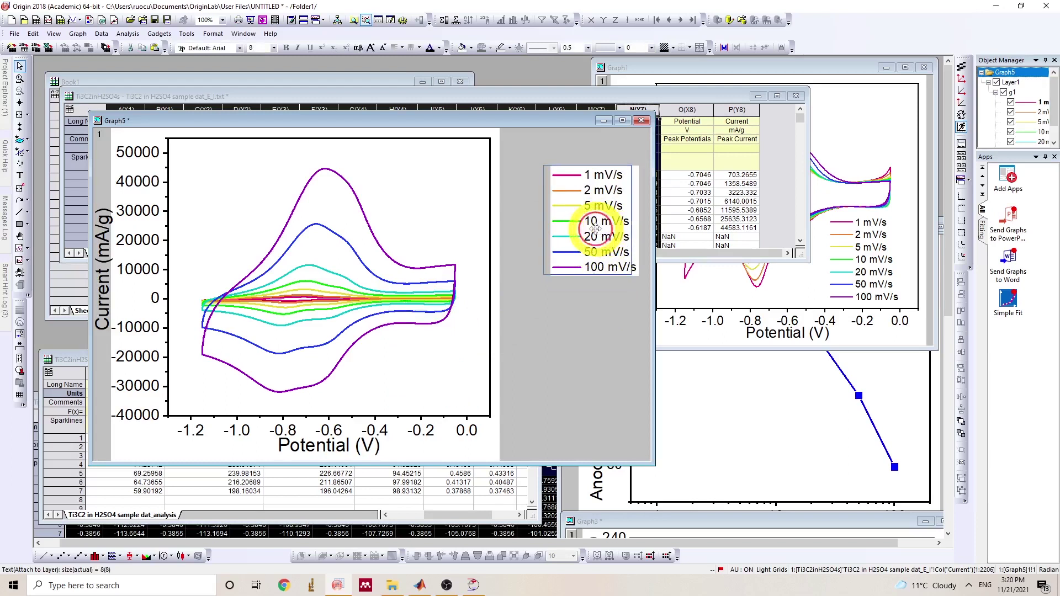
Add Peak Current vs Peak Potentials as scatter points to the CV graph layer
right_click(101, 135)
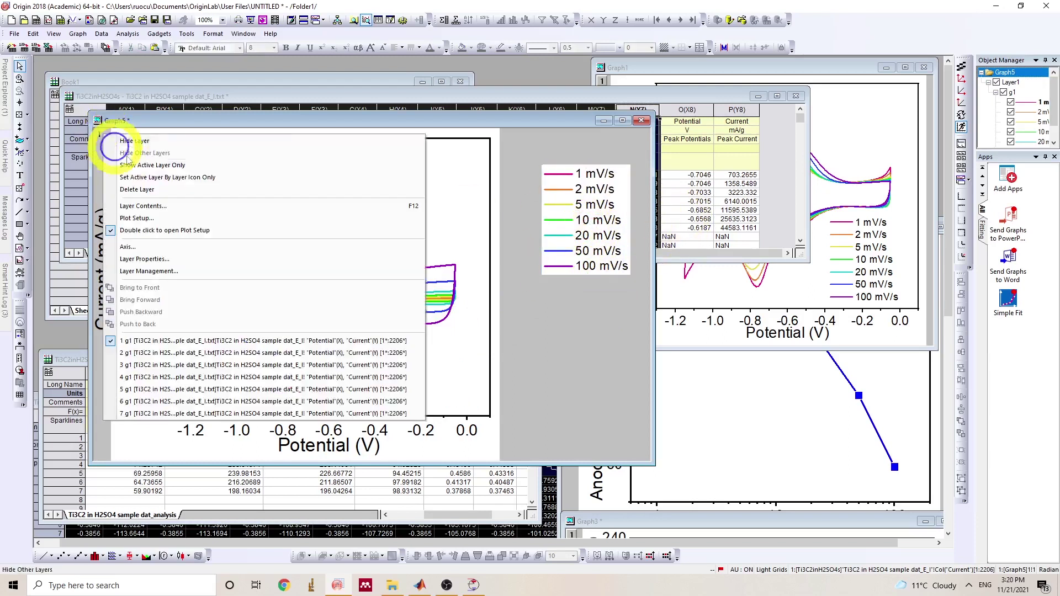
left_click(193, 219)
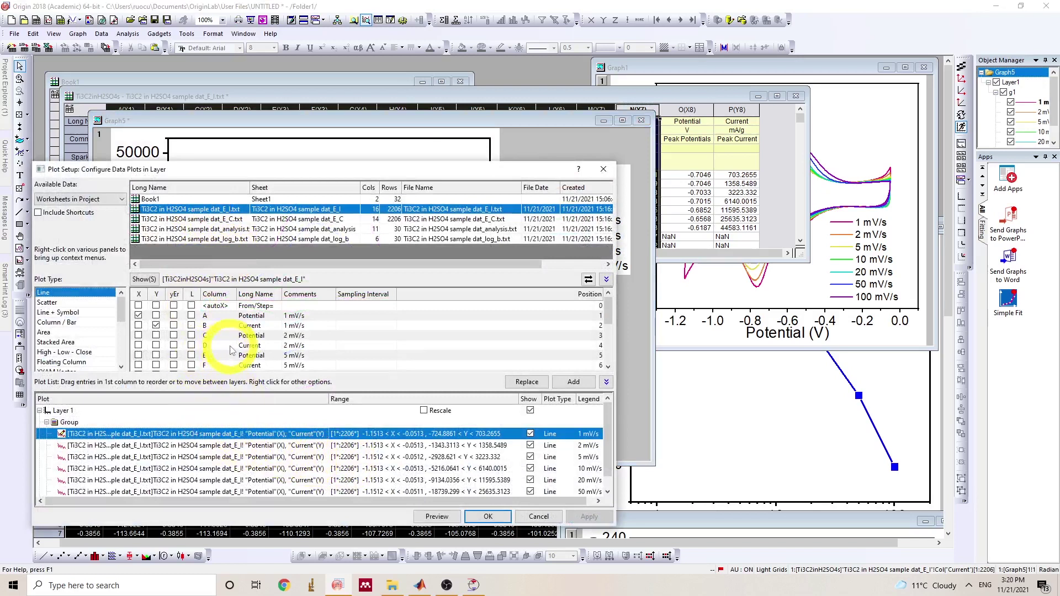
left_click(76, 303)
left_click(143, 396)
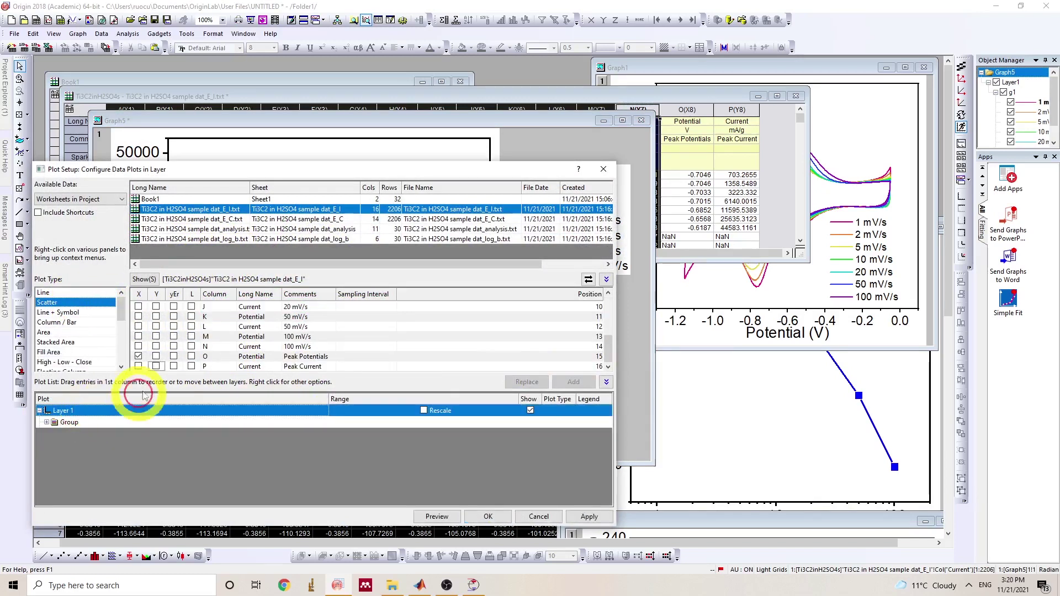
left_click(156, 366)
left_click(572, 382)
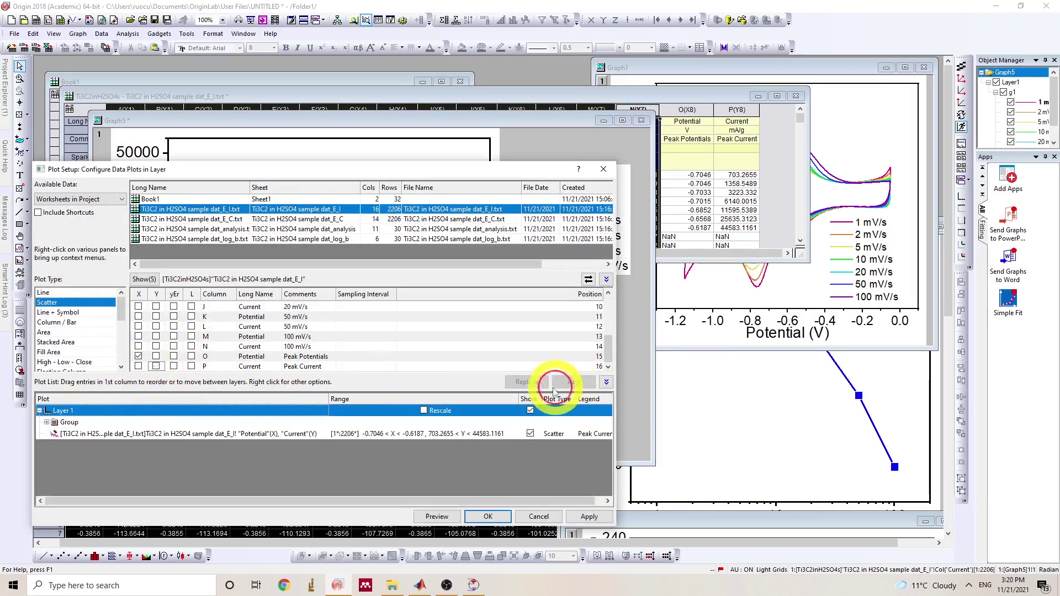
left_click(488, 516)
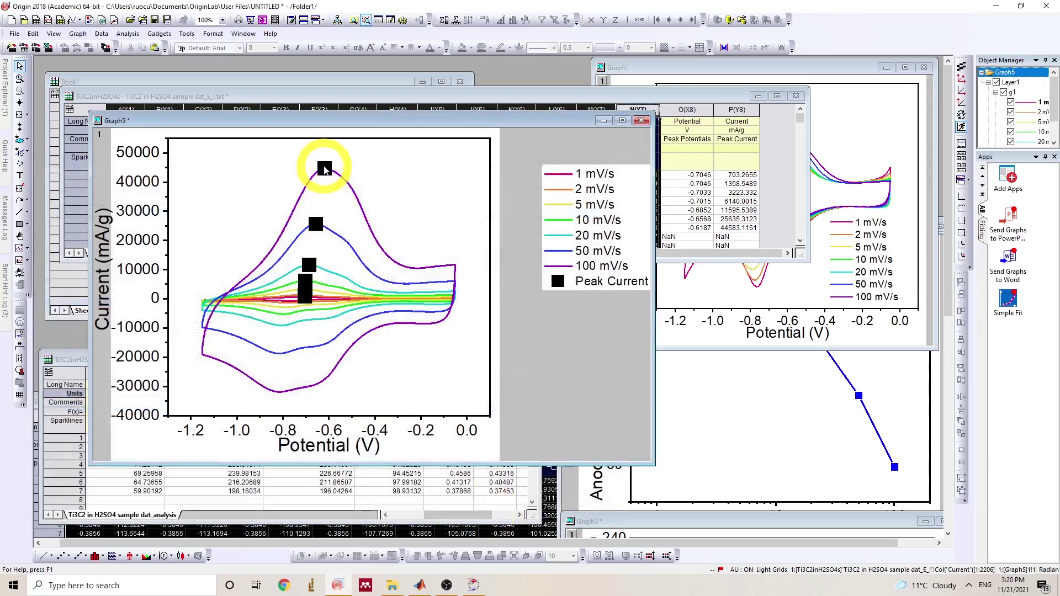
Format the peak markers as filled circles of size 3
double_click(558, 281)
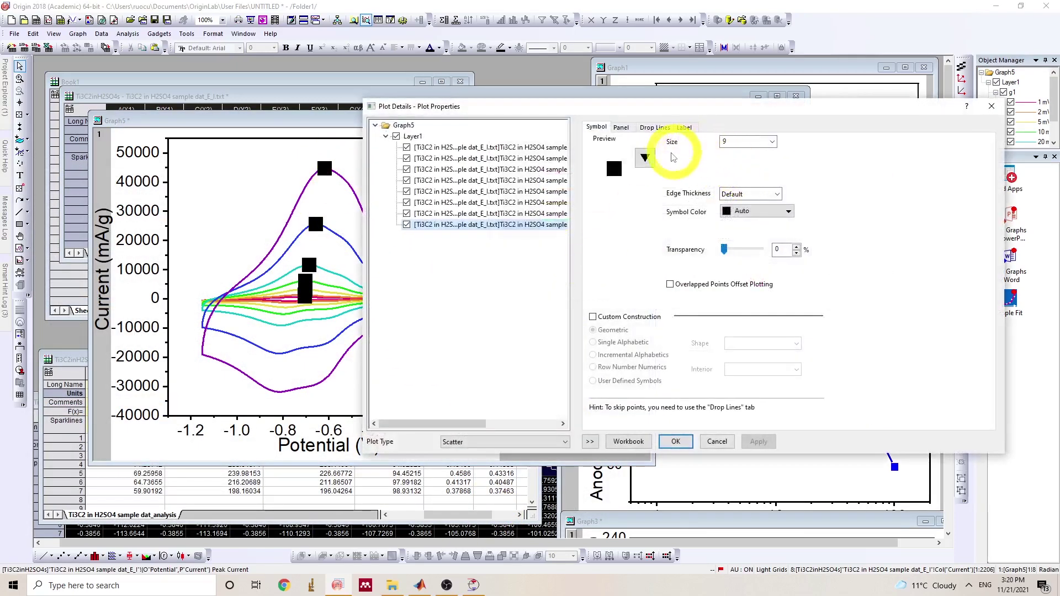
left_click(644, 157)
left_click(579, 190)
double_click(734, 141)
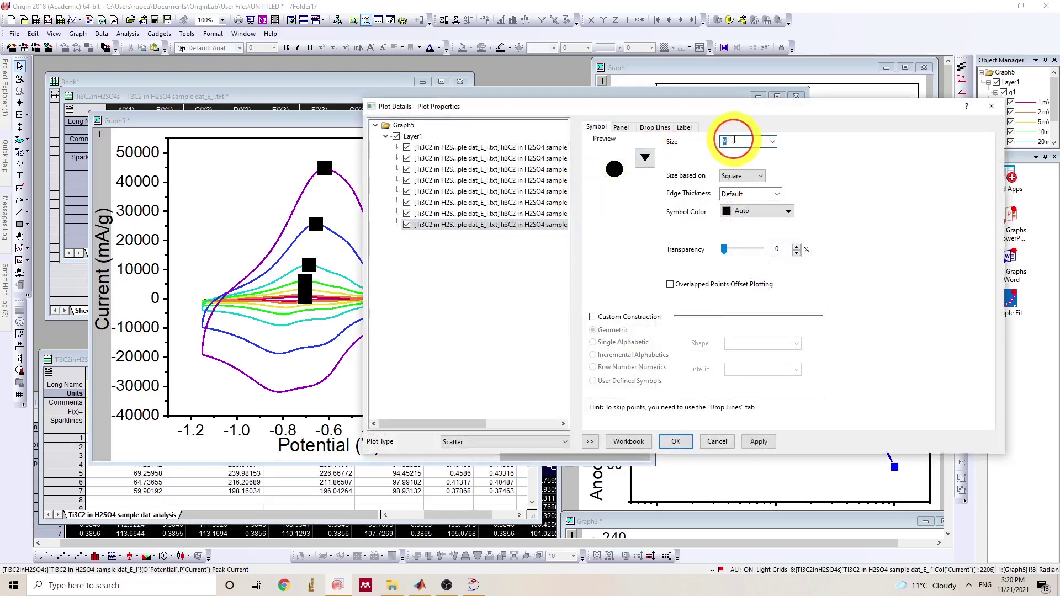
type("3")
left_click(758, 441)
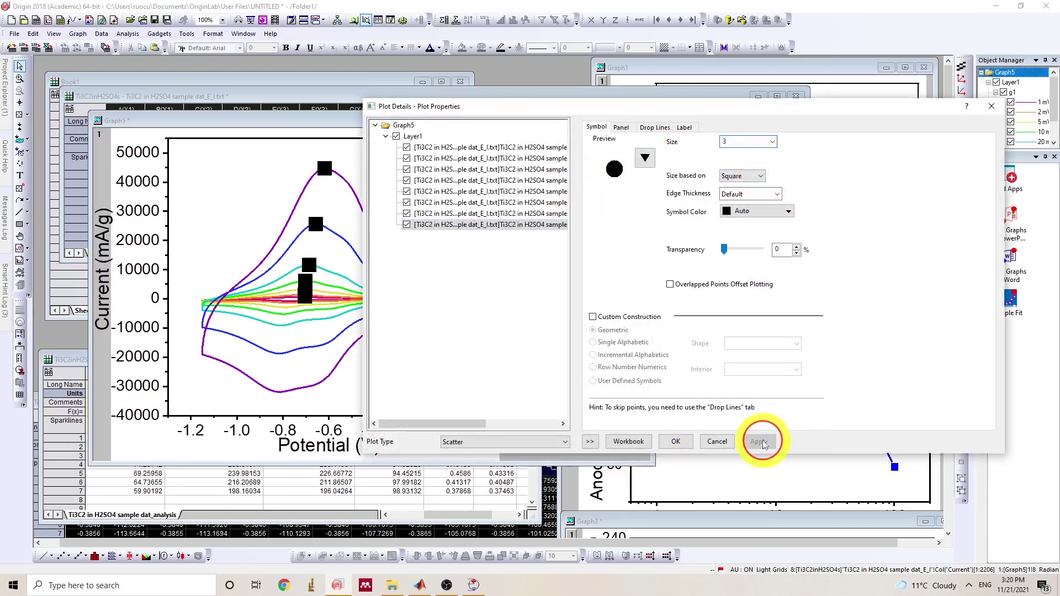
left_click(666, 442)
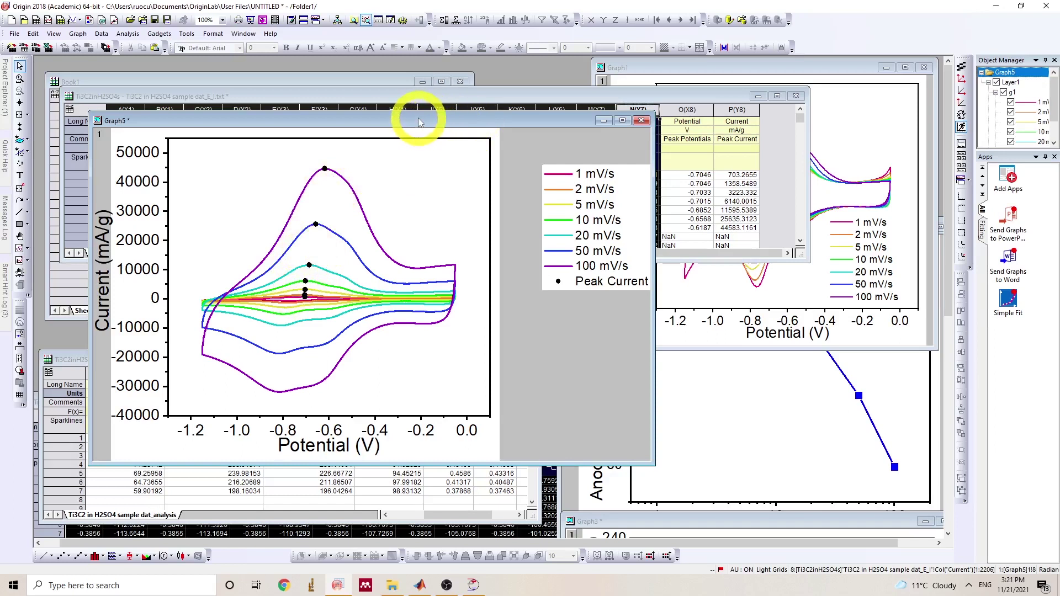
Open the log_b worksheet from Project Explorer, moved upper-left and widened to show b value and R square
left_click_drag(419, 118, 344, 510)
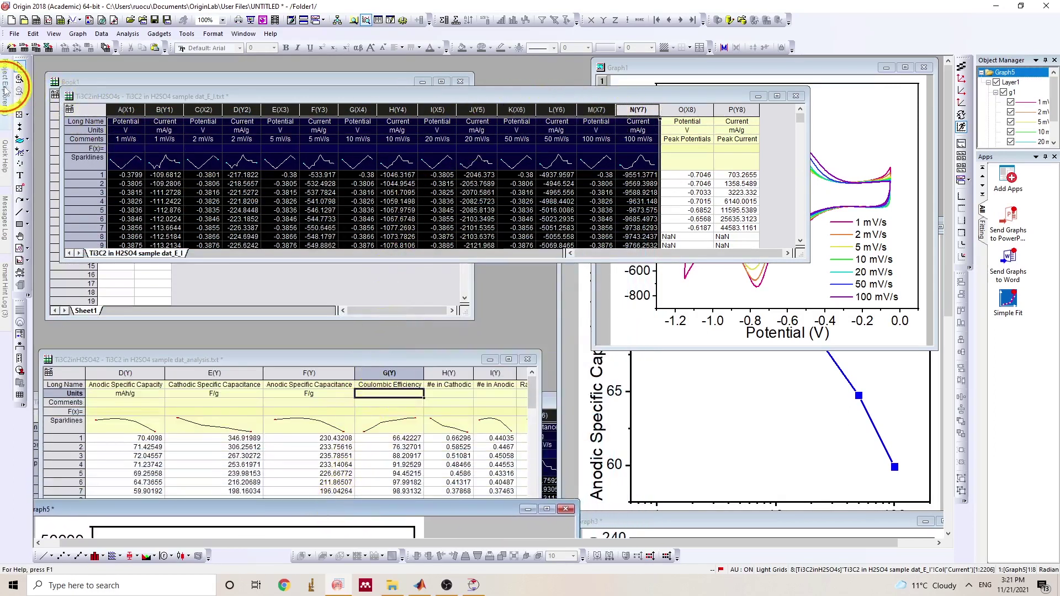
mouse_move(6, 91)
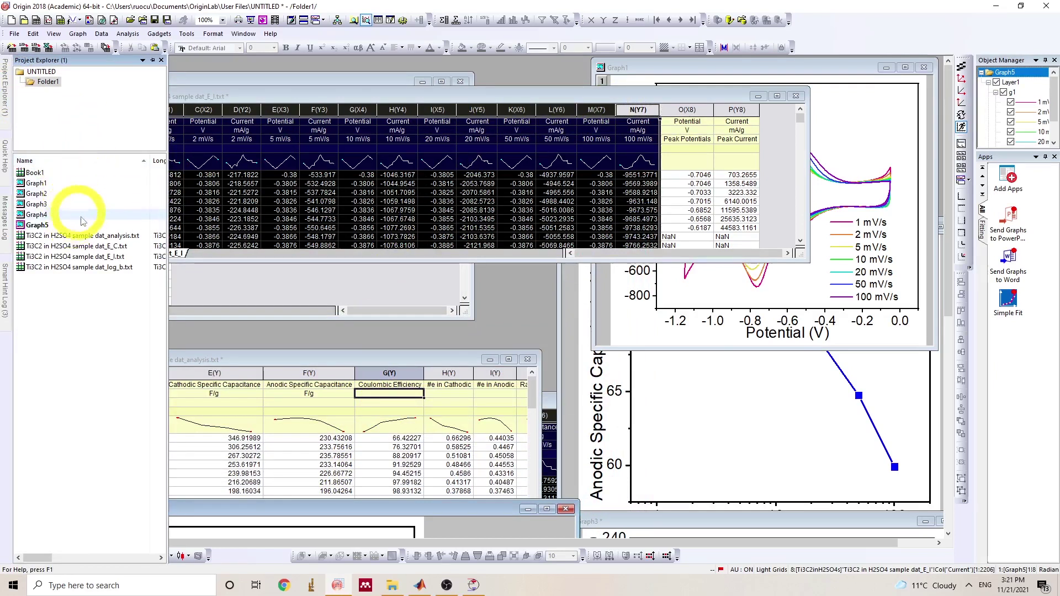
double_click(124, 266)
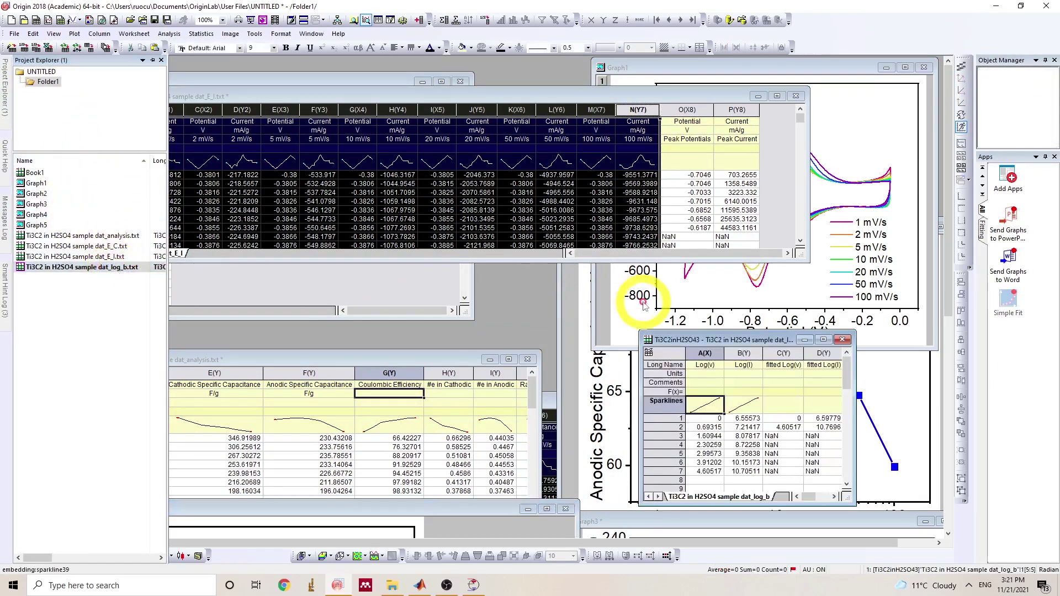
left_click_drag(697, 339, 182, 193)
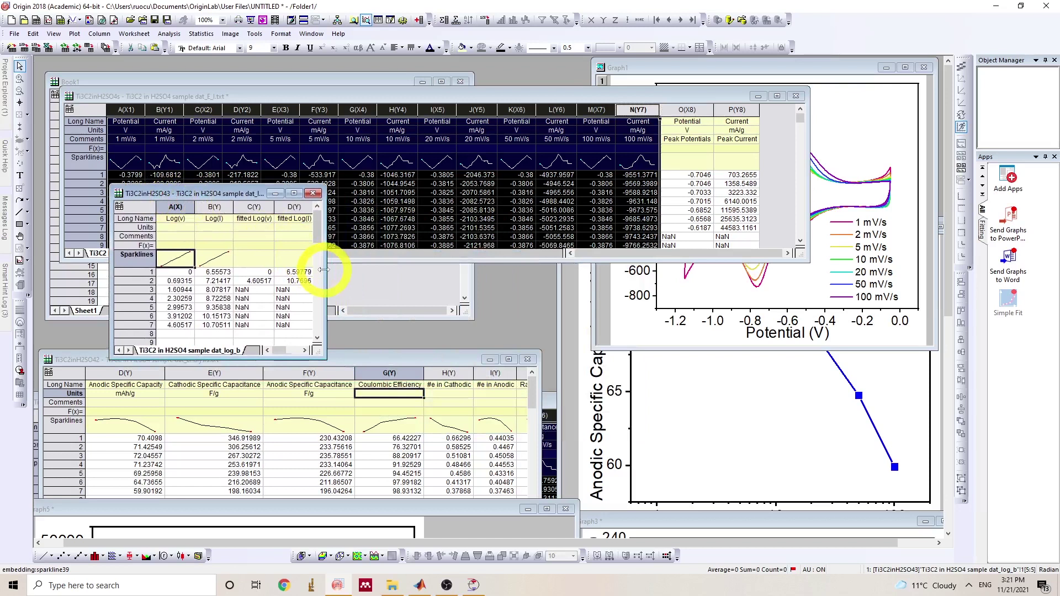
left_click_drag(322, 269, 516, 272)
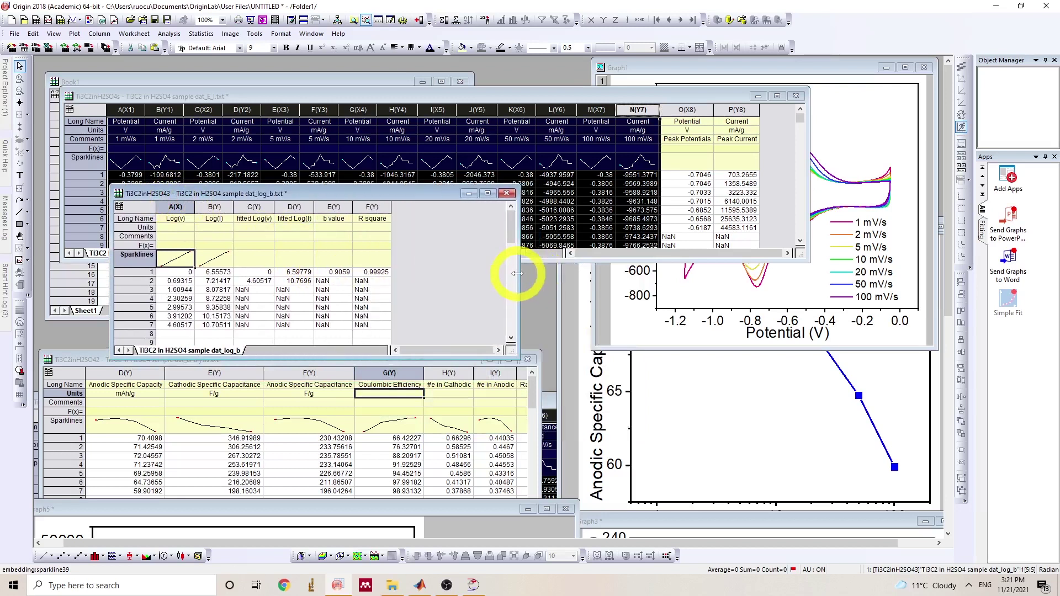
left_click(223, 229)
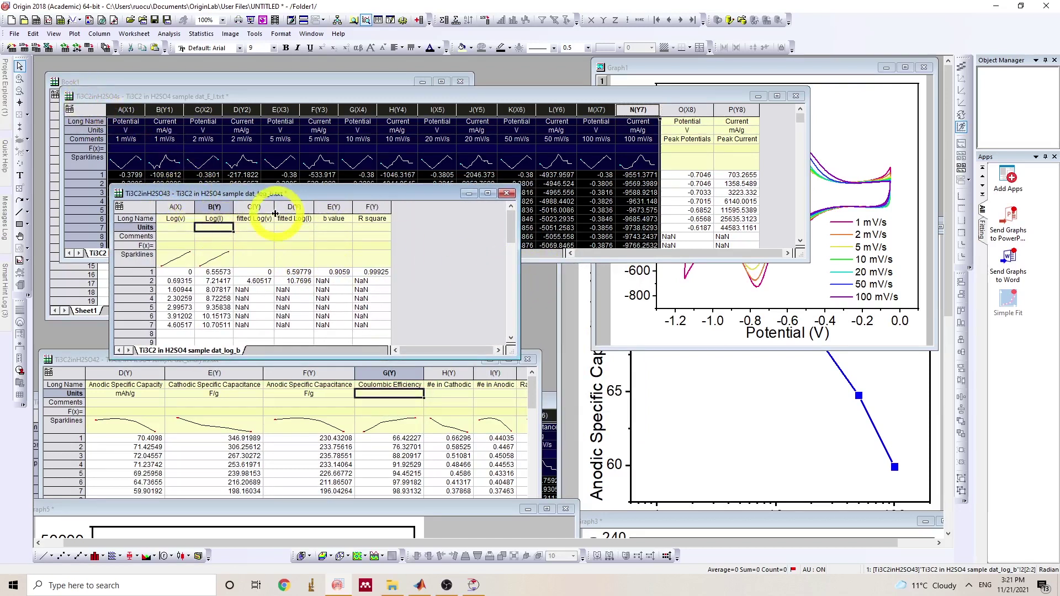
Create Graph6 from the b-value template: Log(I) vs Log(v) as scatter plus fitted Log(I) as a line
left_click(79, 35)
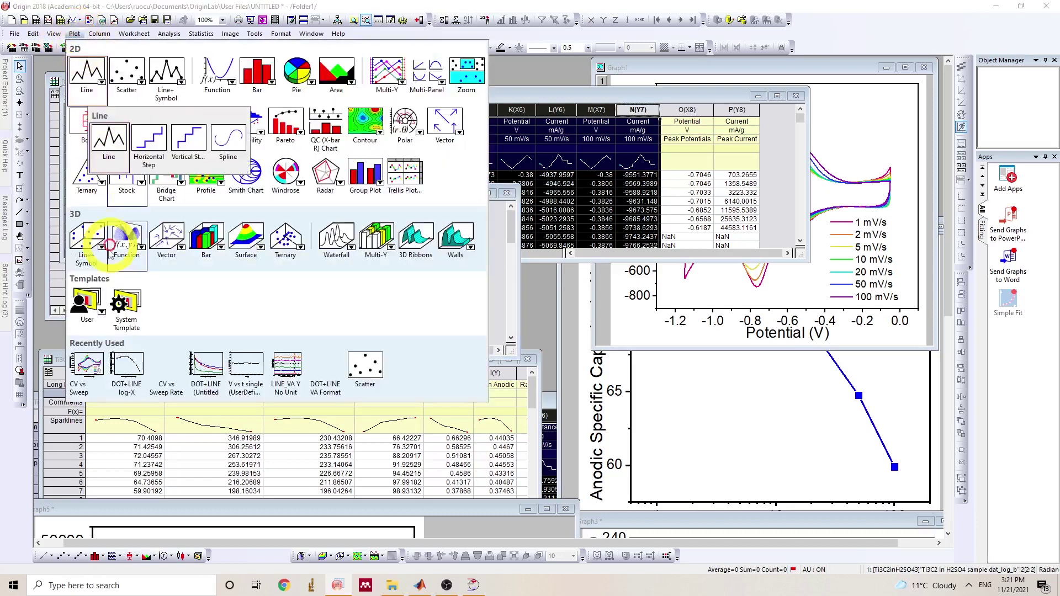
mouse_move(99, 313)
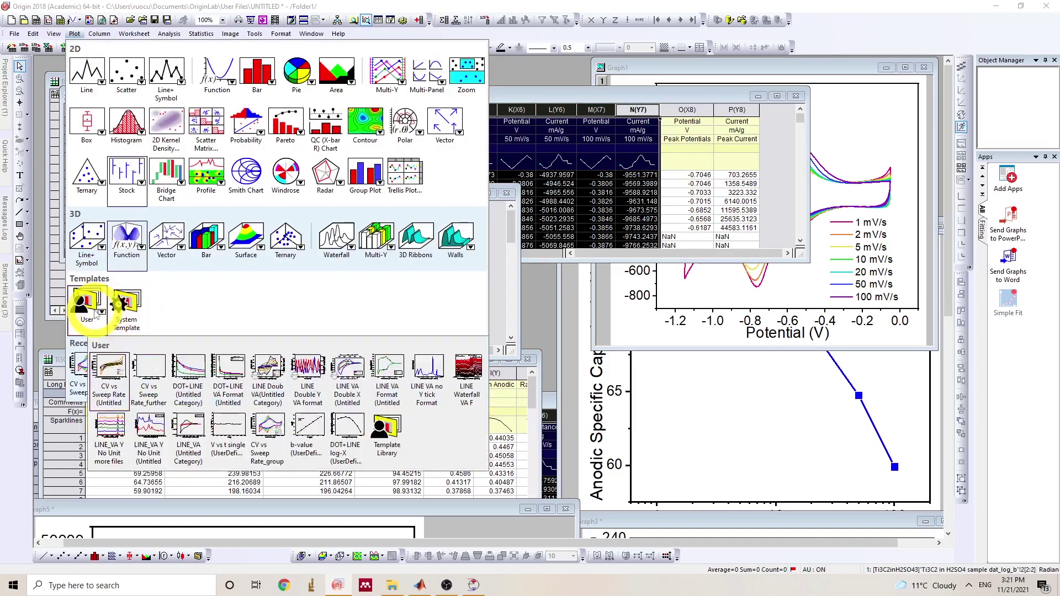
left_click(307, 428)
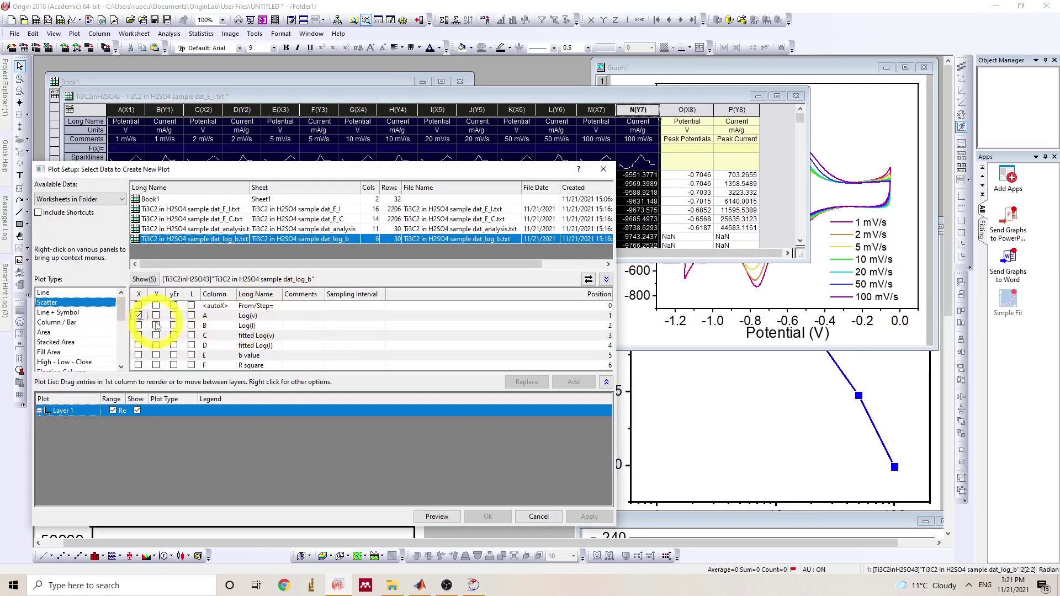
left_click(156, 325)
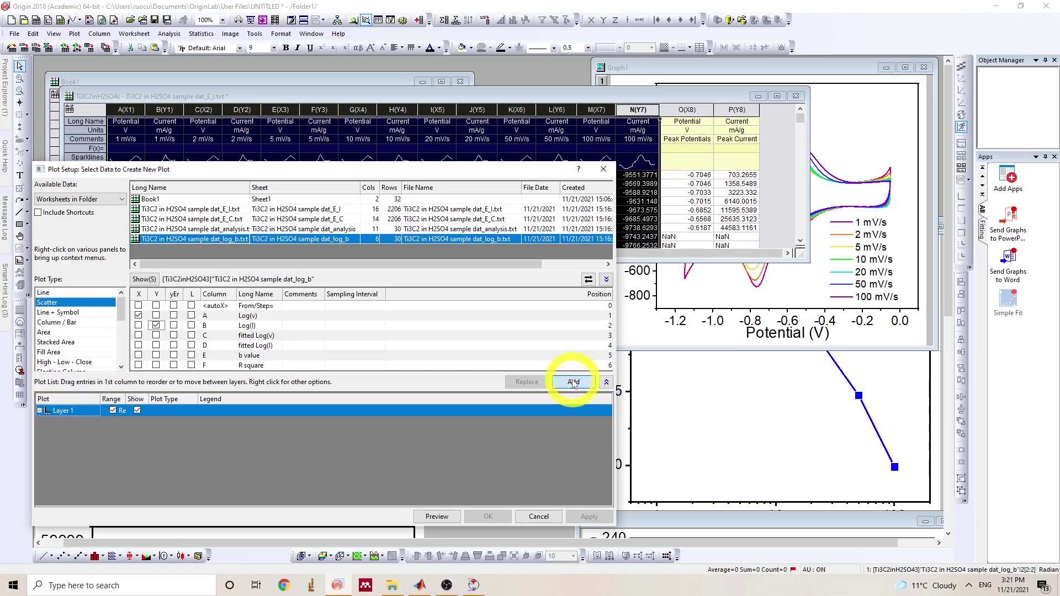
left_click(573, 383)
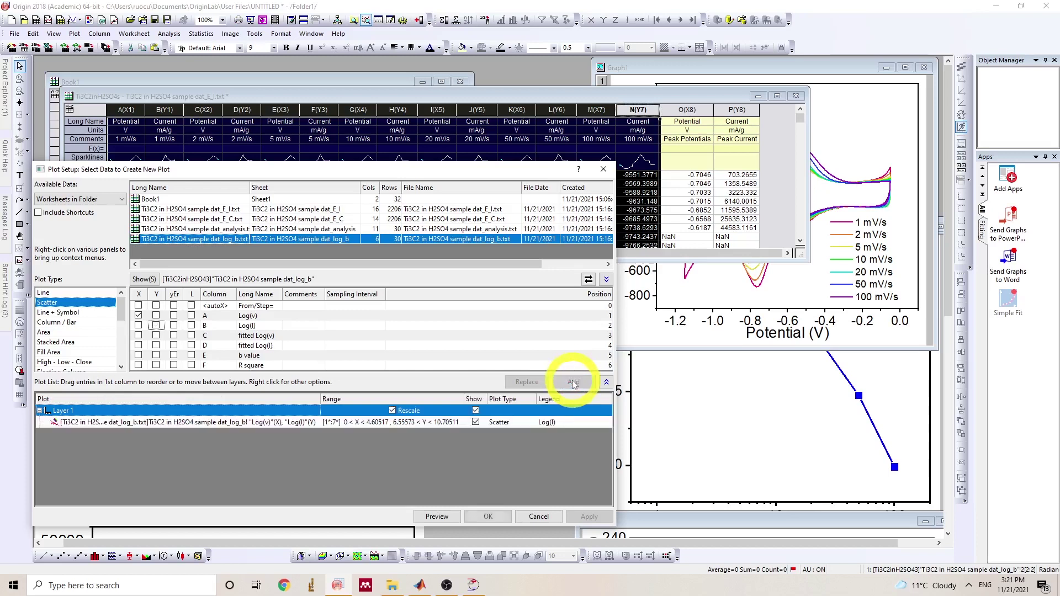
left_click(88, 294)
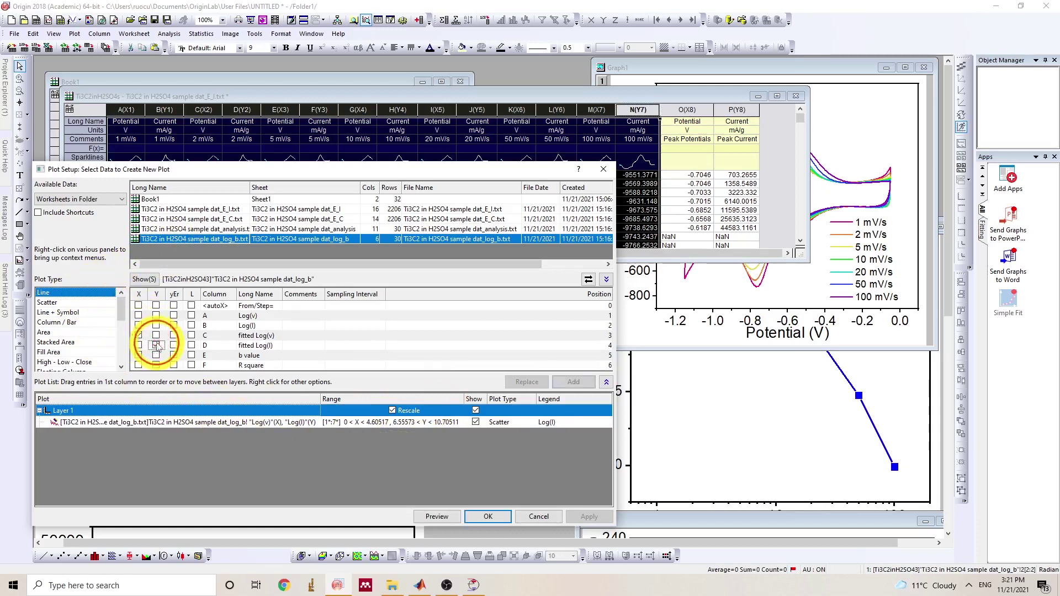
left_click(157, 346)
left_click(572, 383)
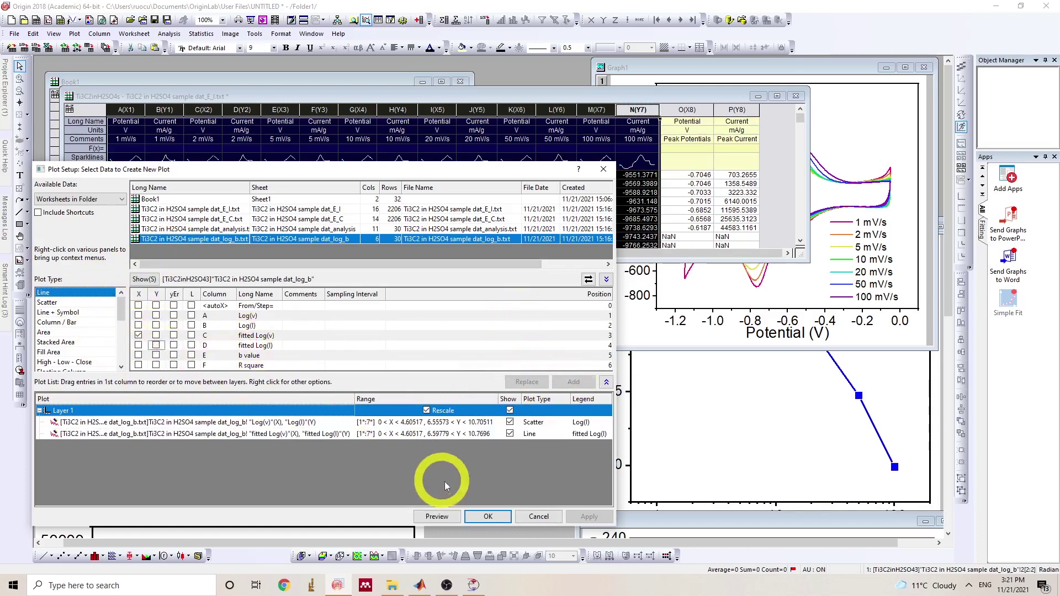
left_click(488, 516)
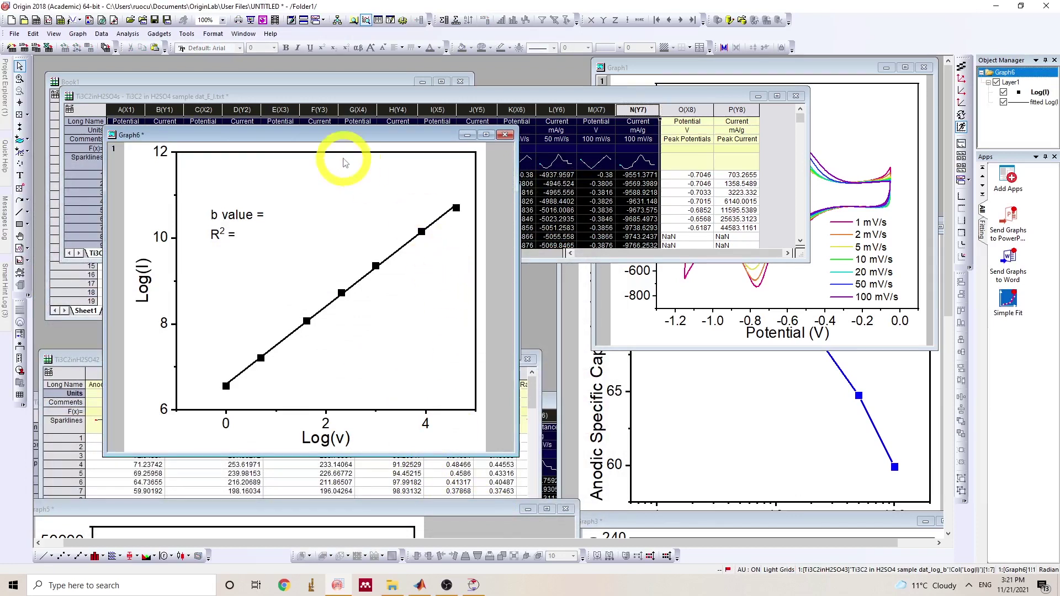
Move Graph6 right and fill the b value label with 0.906 from the worksheet
left_click_drag(345, 131, 716, 199)
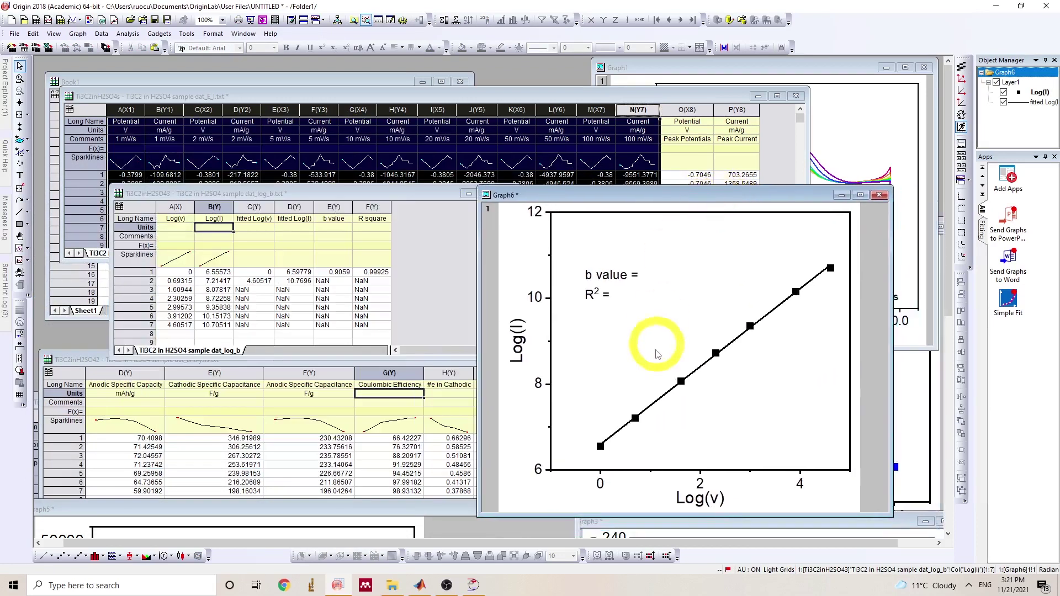
left_click(640, 276)
left_click(642, 278)
left_click(388, 271)
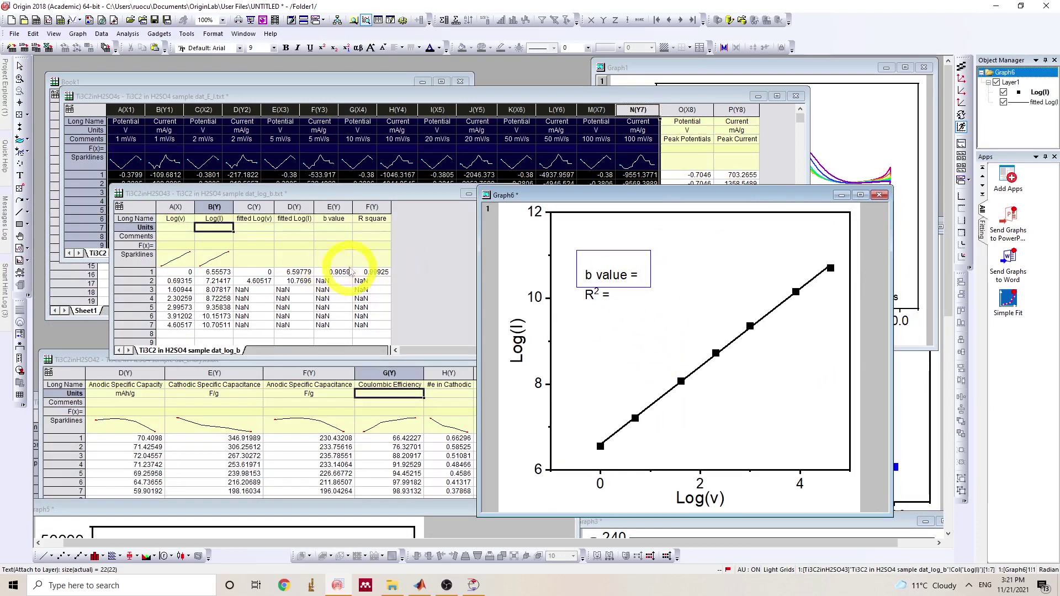
left_click(492, 299)
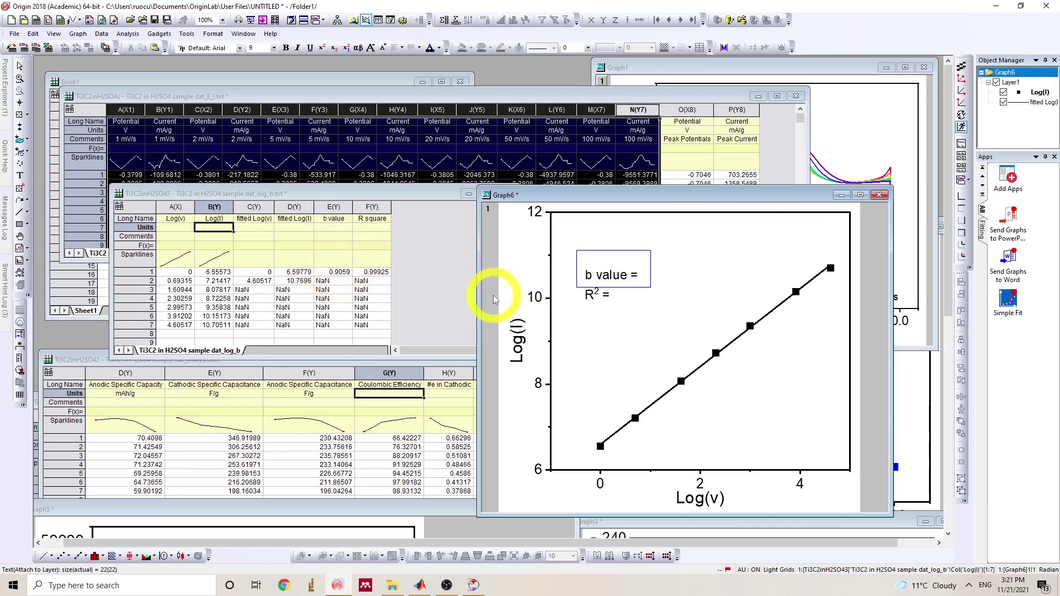
type("0.9")
Fill the R² label with 0.9993
left_click(606, 296)
double_click(608, 295)
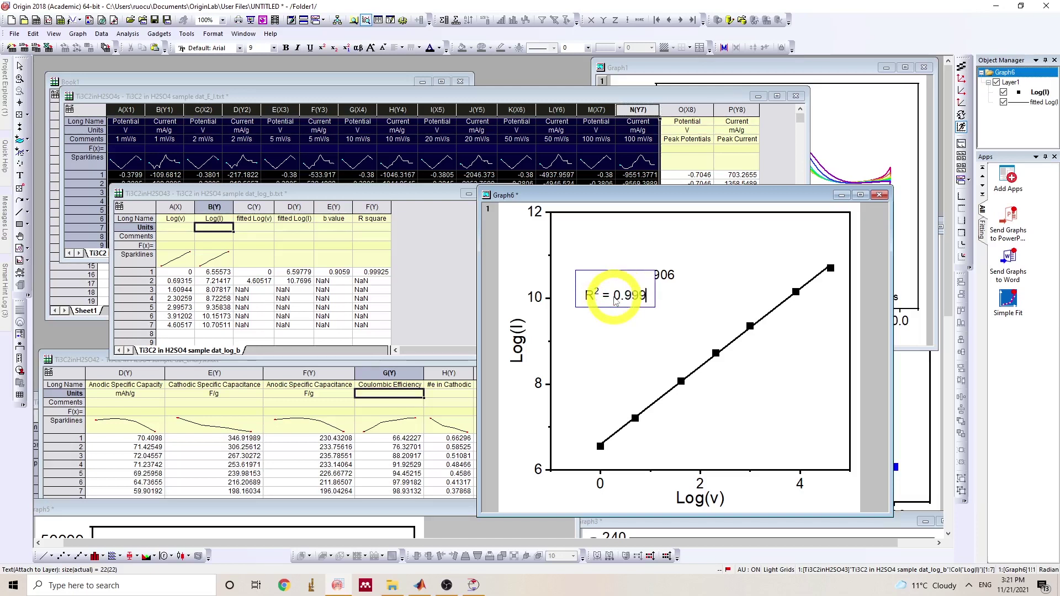
left_click(604, 328)
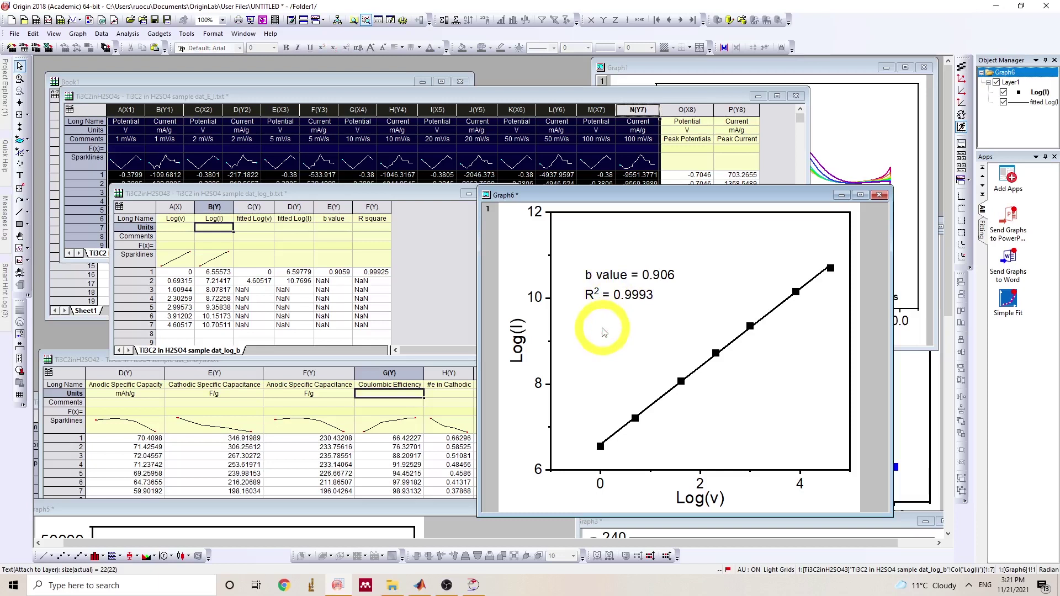